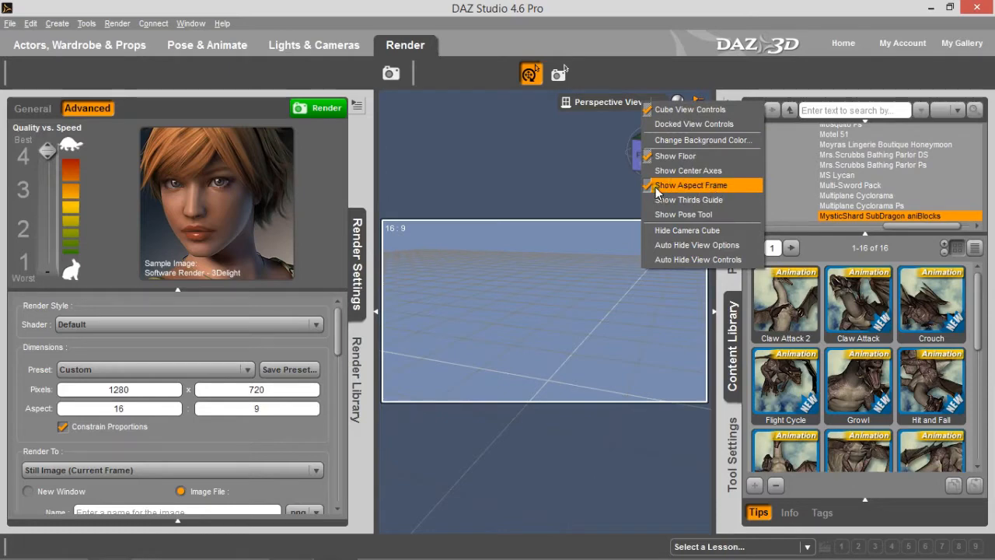
- Hide the aspect frame in the perspective viewport and show it again
click(656, 185)
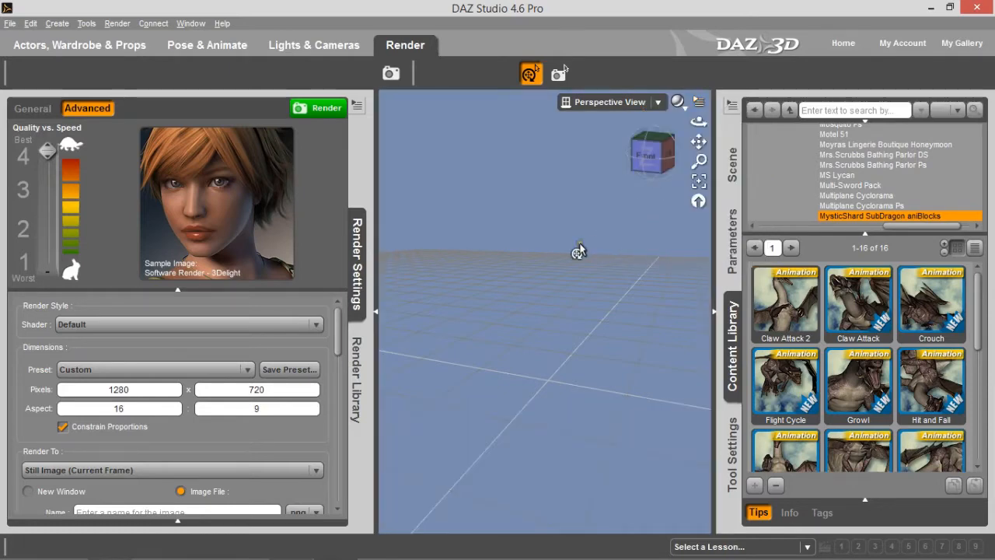
click(698, 102)
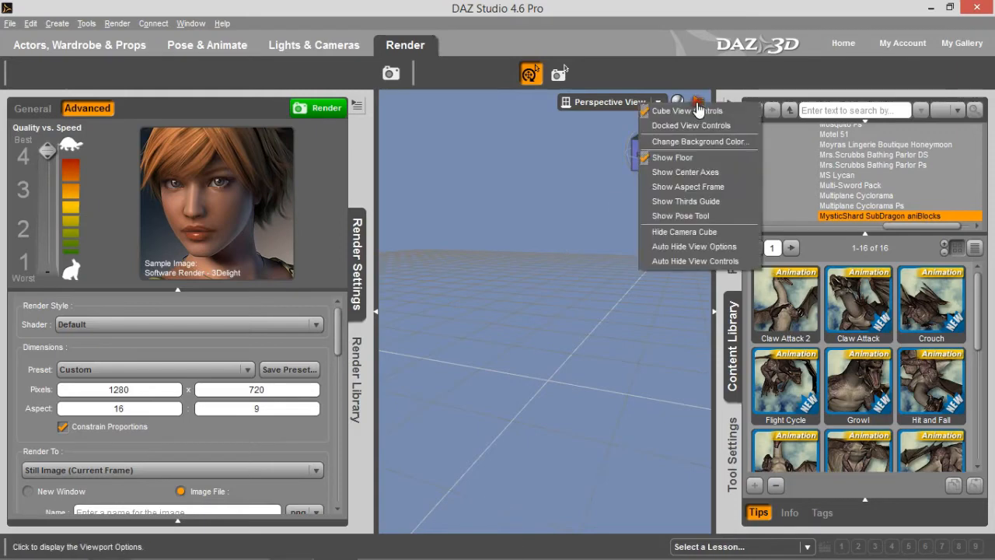
click(672, 189)
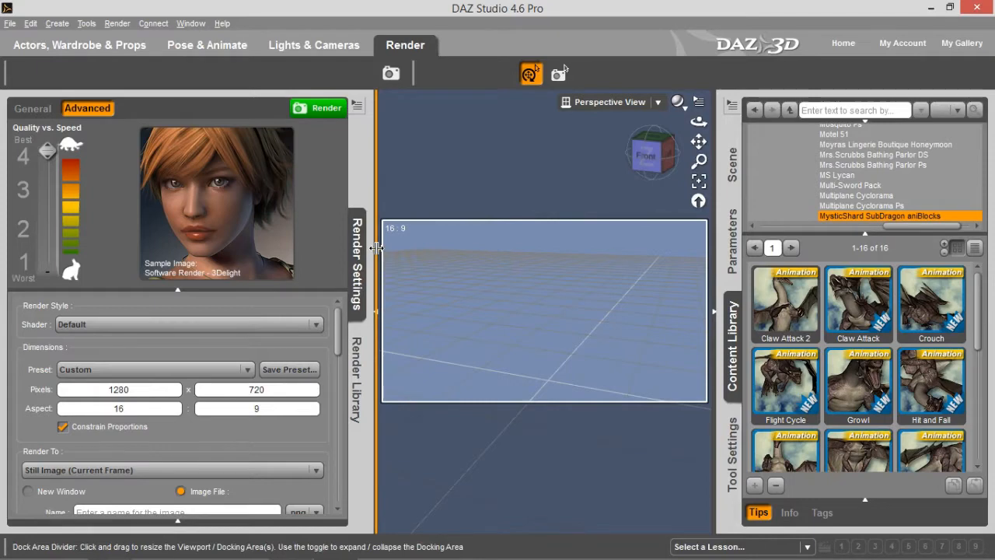
- Enlarge the viewport by collapsing the side dock and the Timeline, and show the Content Library
click(377, 317)
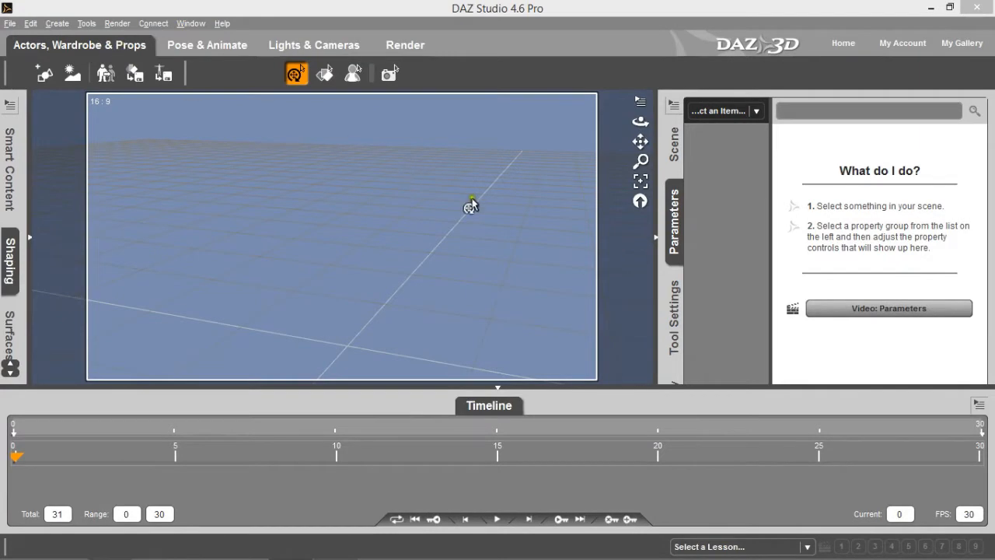
click(673, 381)
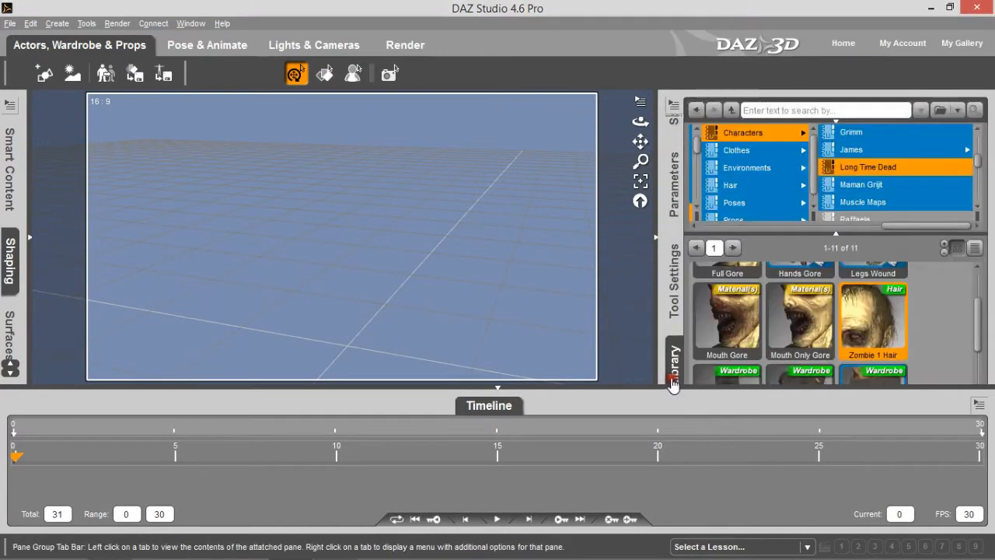
click(497, 387)
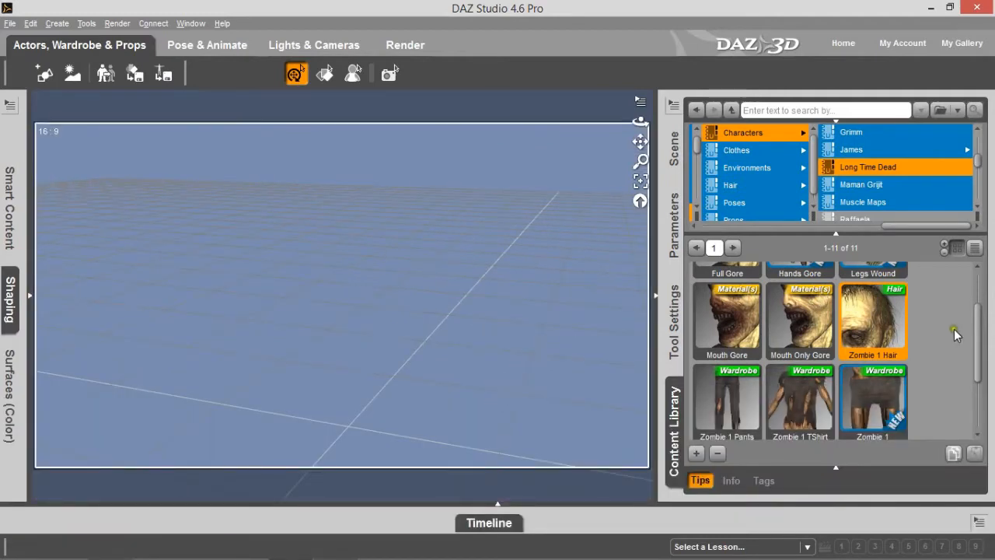
- Load the Zombie 1 actor from the Long Time Dead character folder into the scene
drag(989, 347, 992, 416)
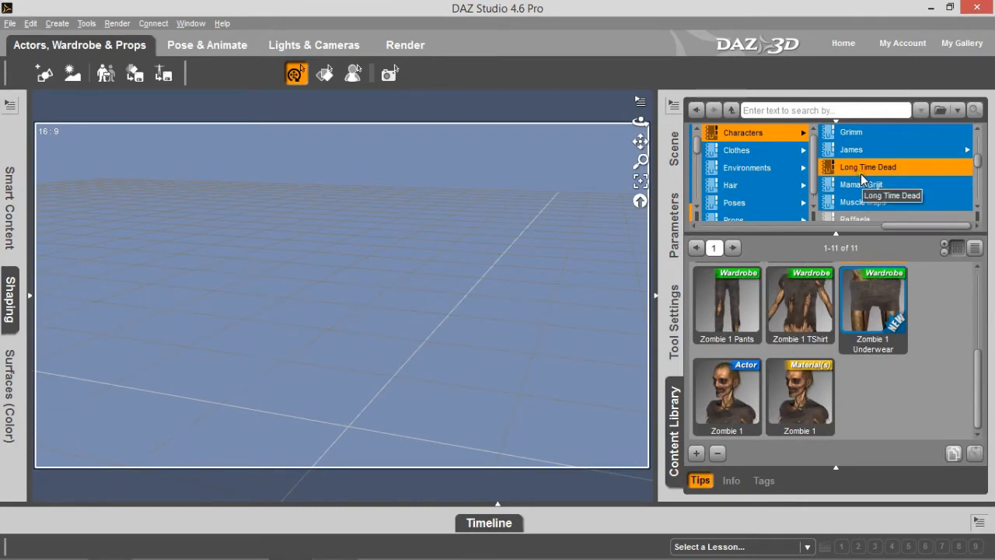
mouse_move(725, 392)
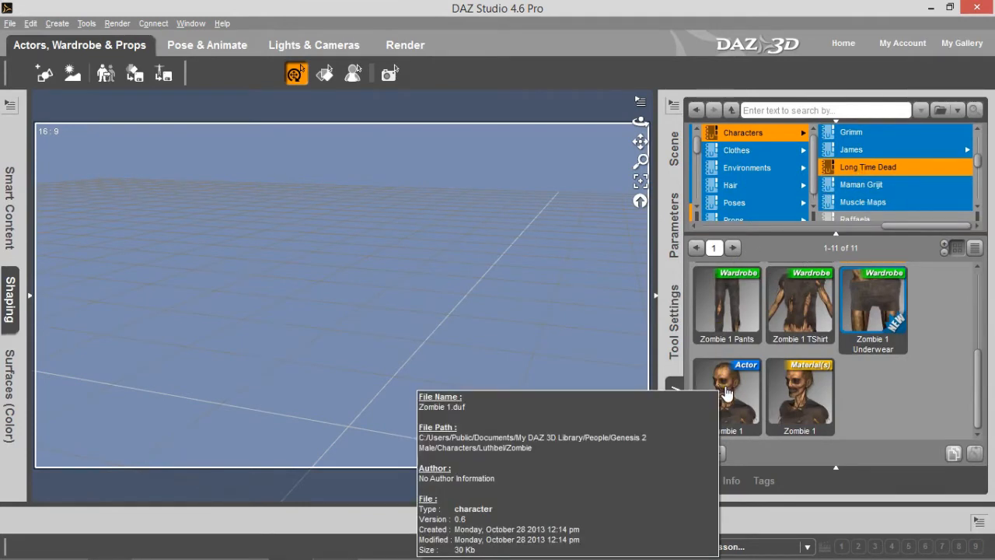
click(725, 392)
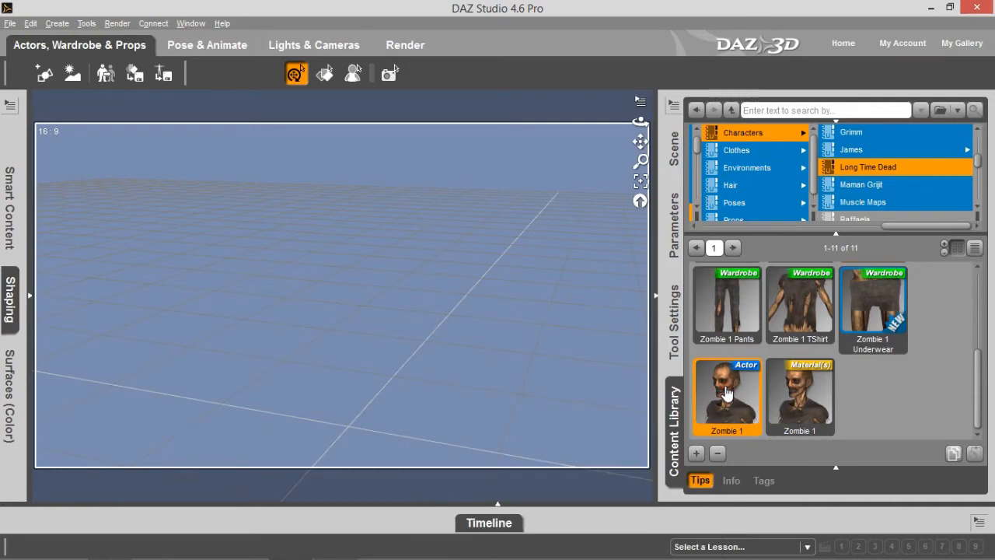
double_click(725, 392)
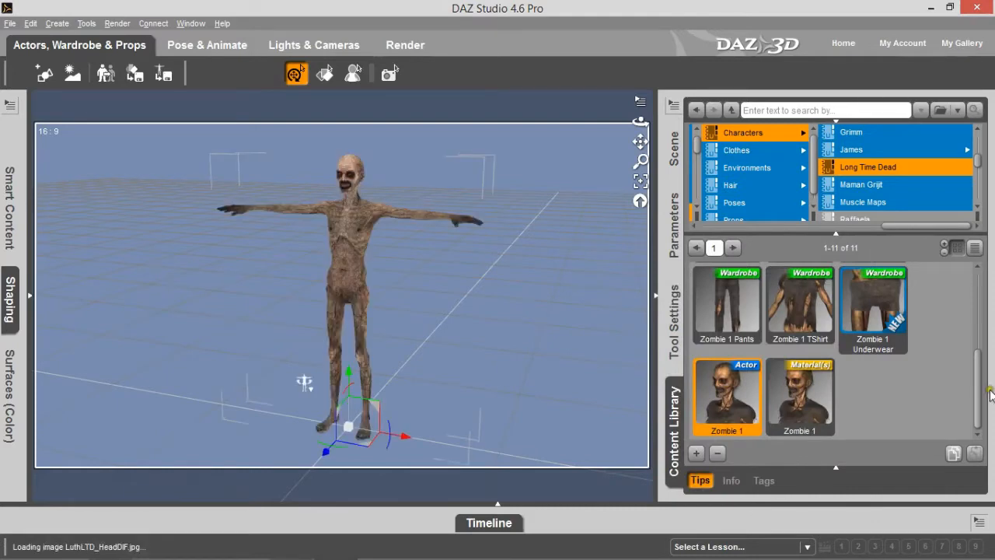
- Frame a straight frontal close-up of the zombie's head in the perspective view
drag(978, 414, 978, 351)
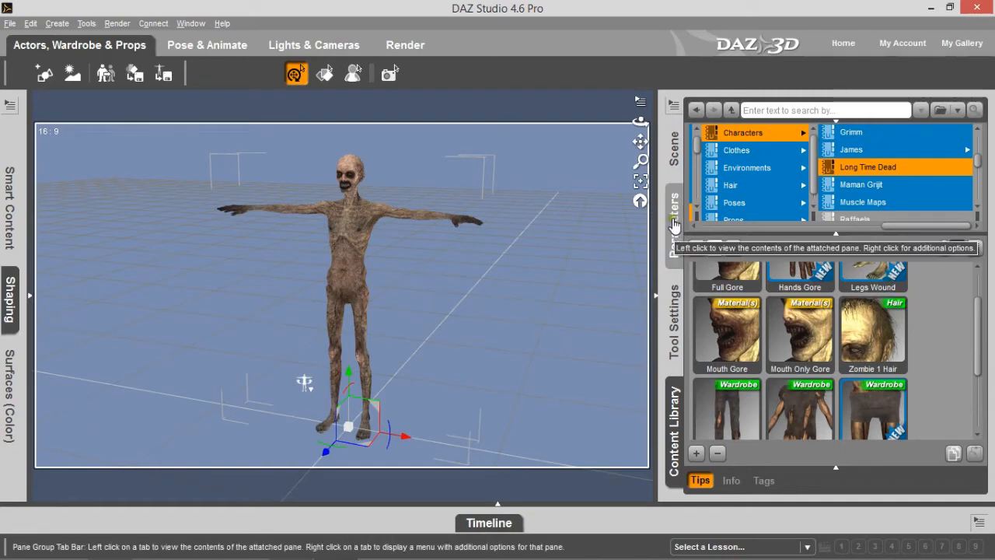
drag(639, 121, 496, 272)
drag(637, 140, 497, 275)
drag(640, 161, 498, 271)
drag(640, 142, 498, 273)
drag(640, 124, 497, 271)
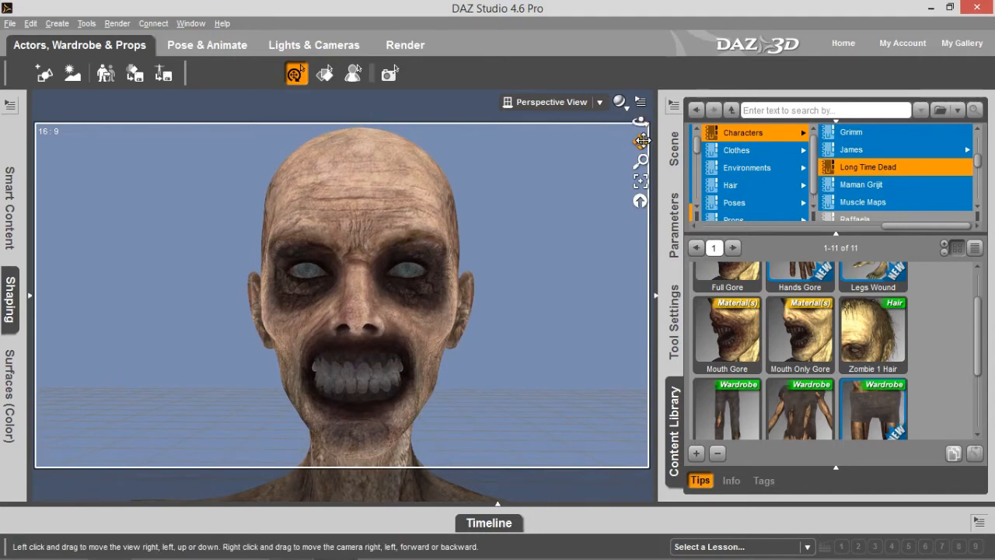
drag(640, 161, 497, 271)
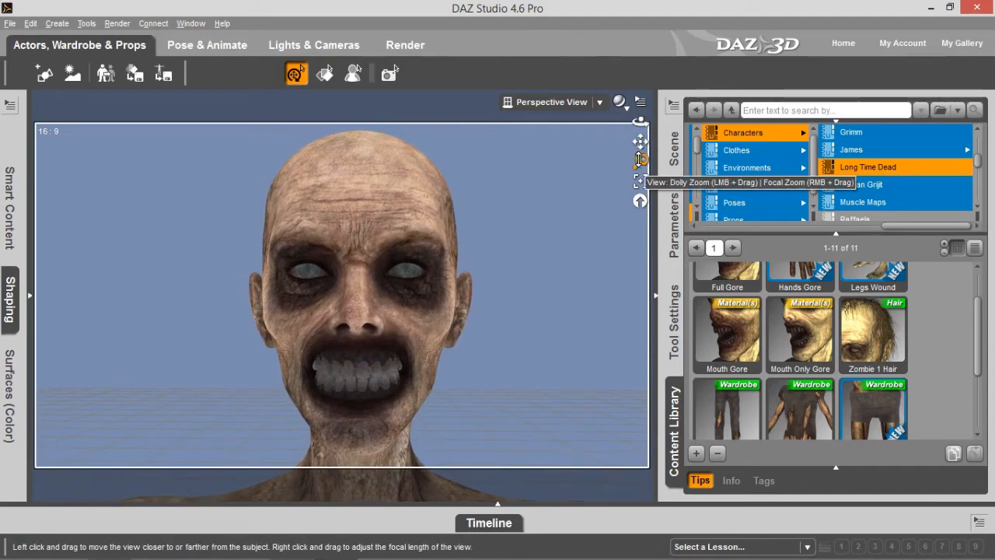
drag(639, 122, 497, 271)
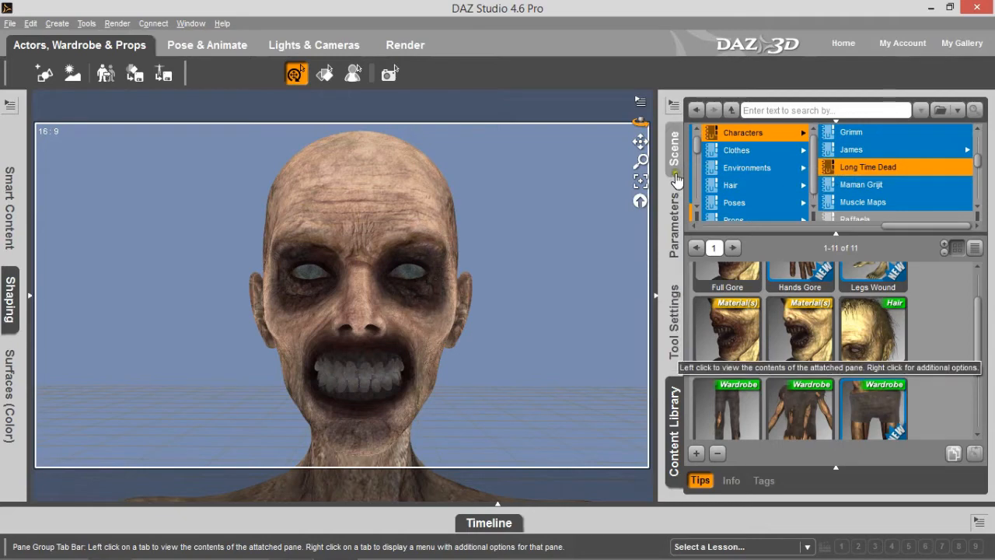
- Lock the Bend, Twist and Side-Side rotations of the Head bone in the Genesis 2 Male hierarchy
click(674, 148)
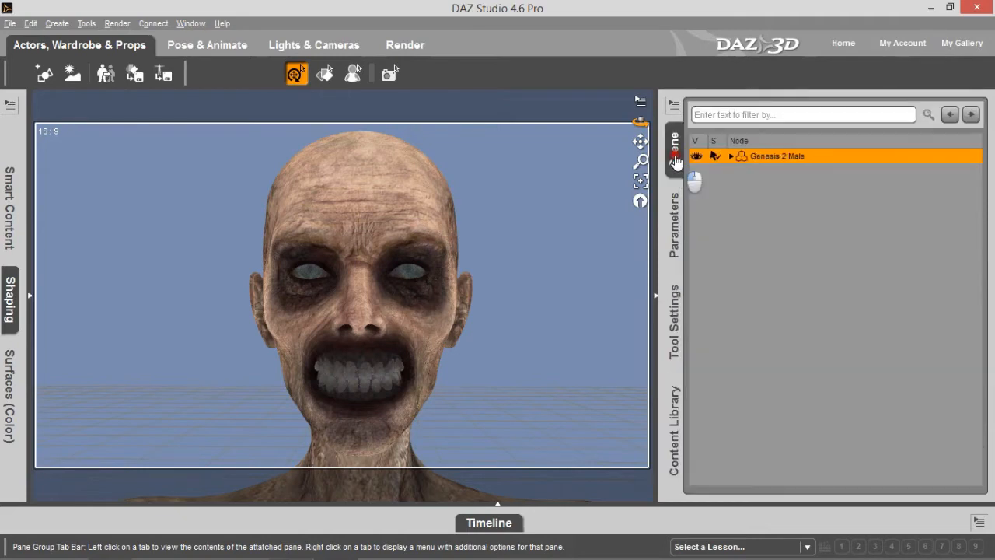
click(731, 156)
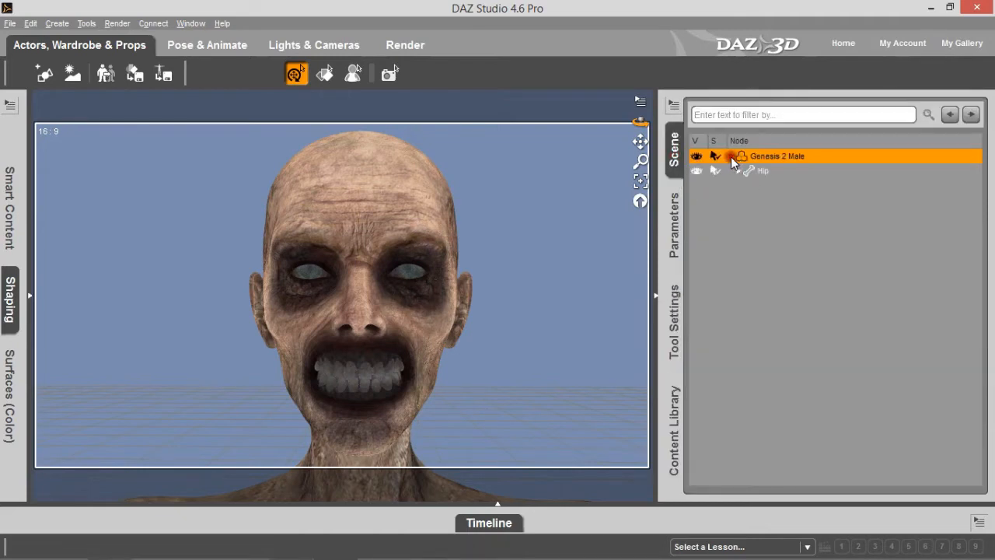
click(737, 171)
click(745, 201)
click(752, 214)
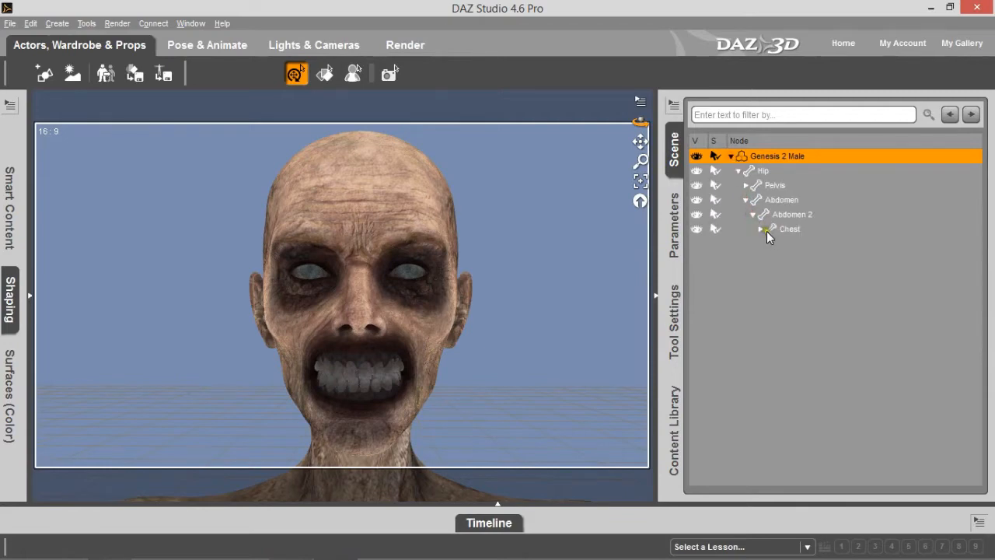
click(762, 229)
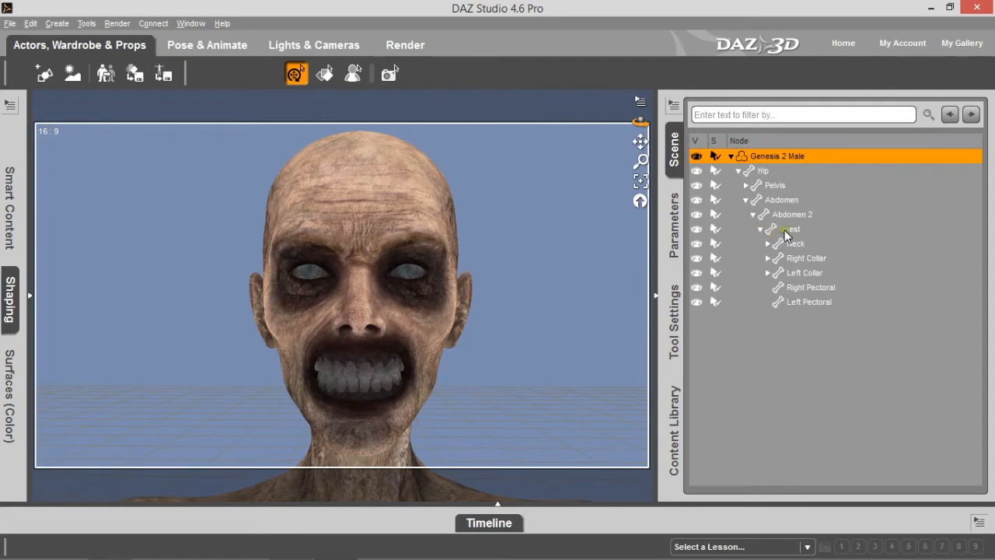
click(768, 243)
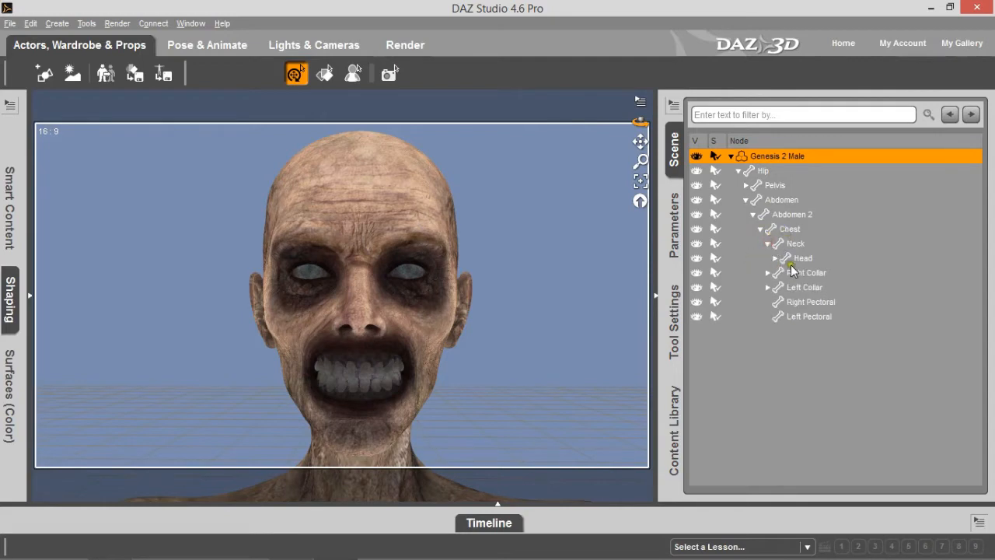
click(803, 260)
click(674, 233)
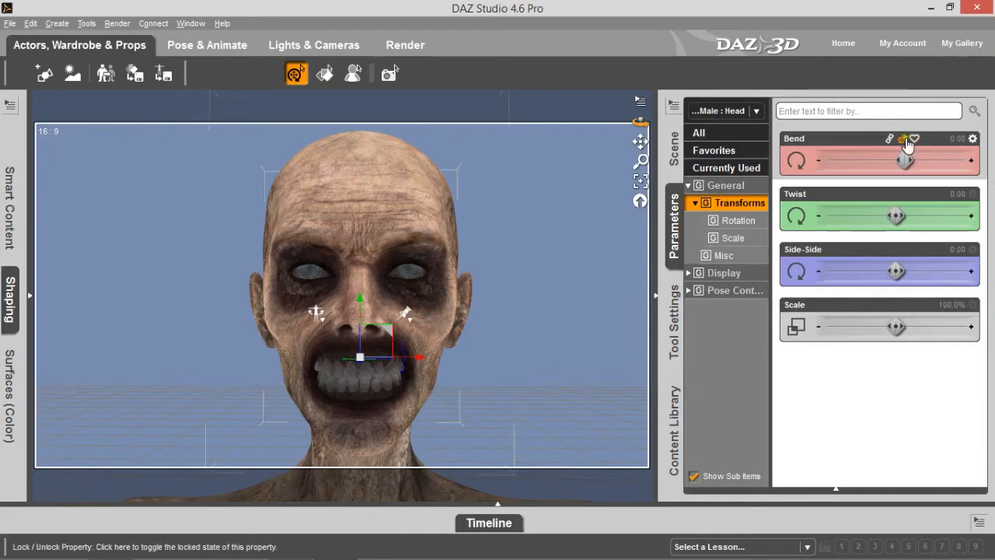
click(902, 140)
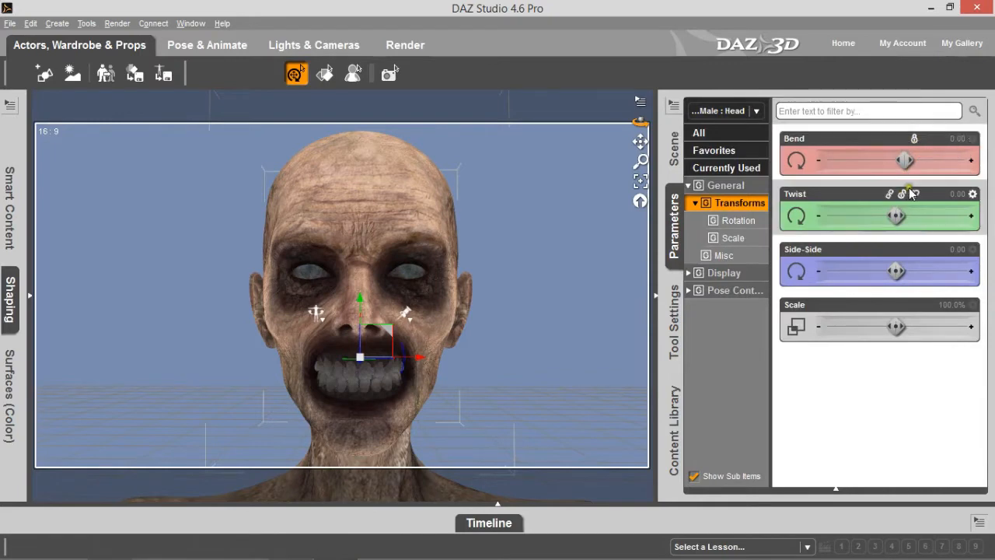
click(901, 194)
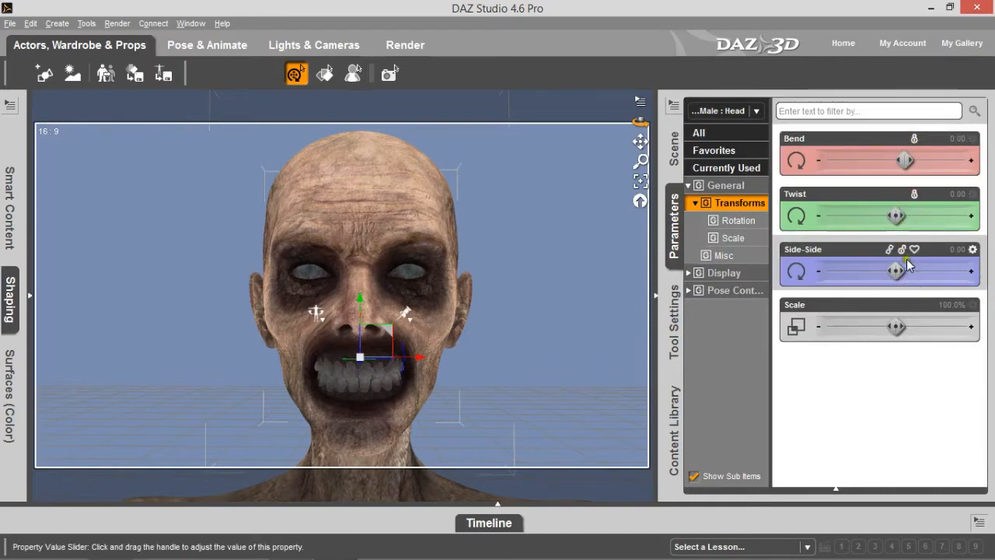
click(903, 251)
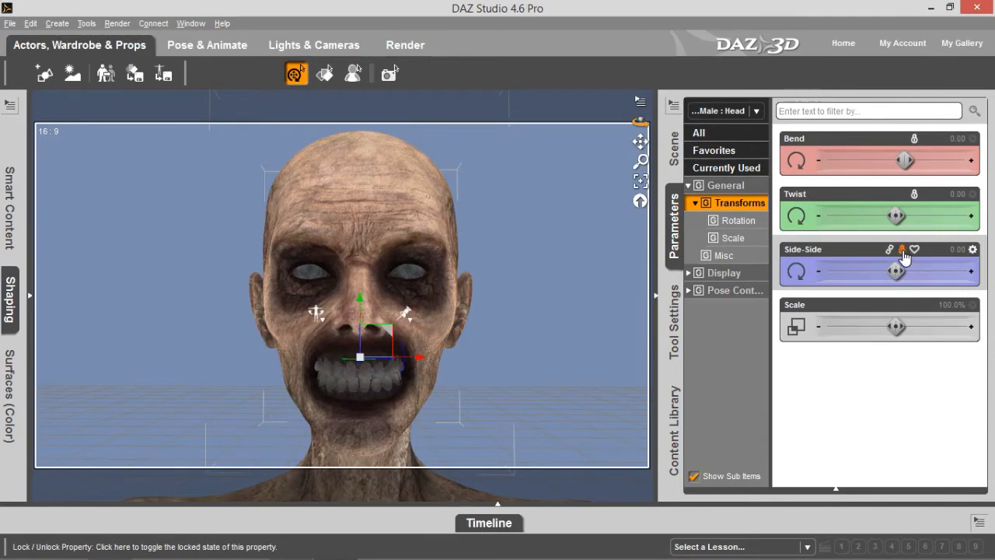
- Lock the Bend, Twist and Side-Side rotations of the Neck bone
click(676, 147)
click(793, 244)
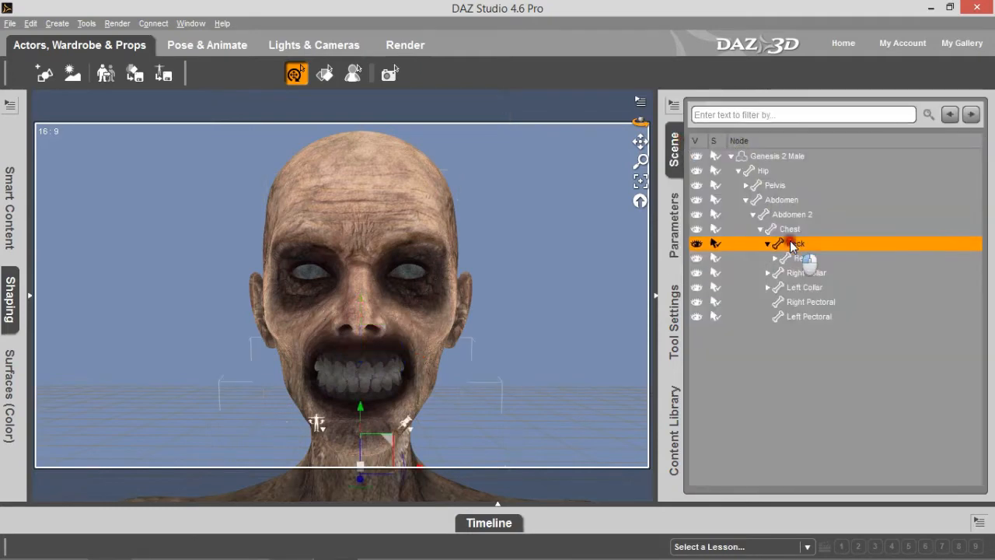
click(674, 234)
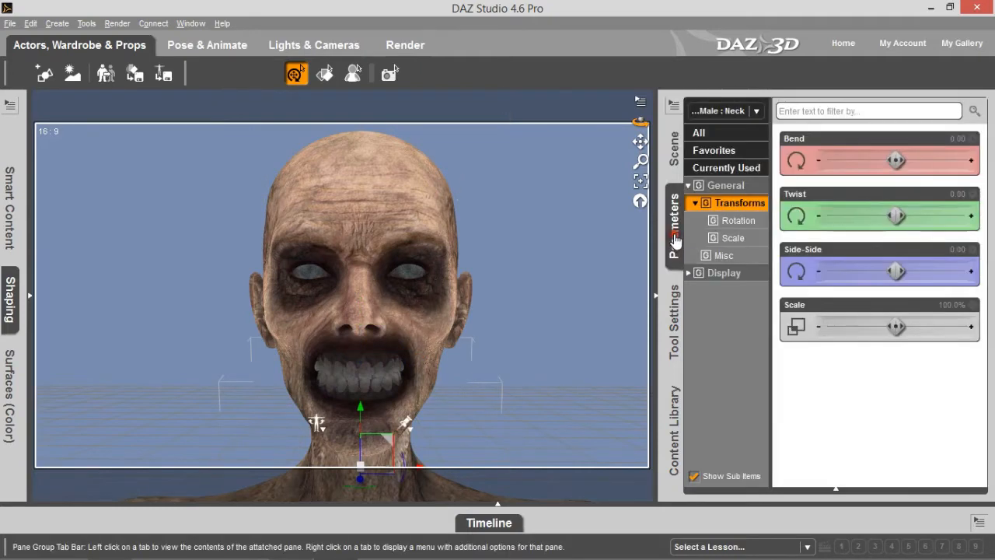
click(902, 140)
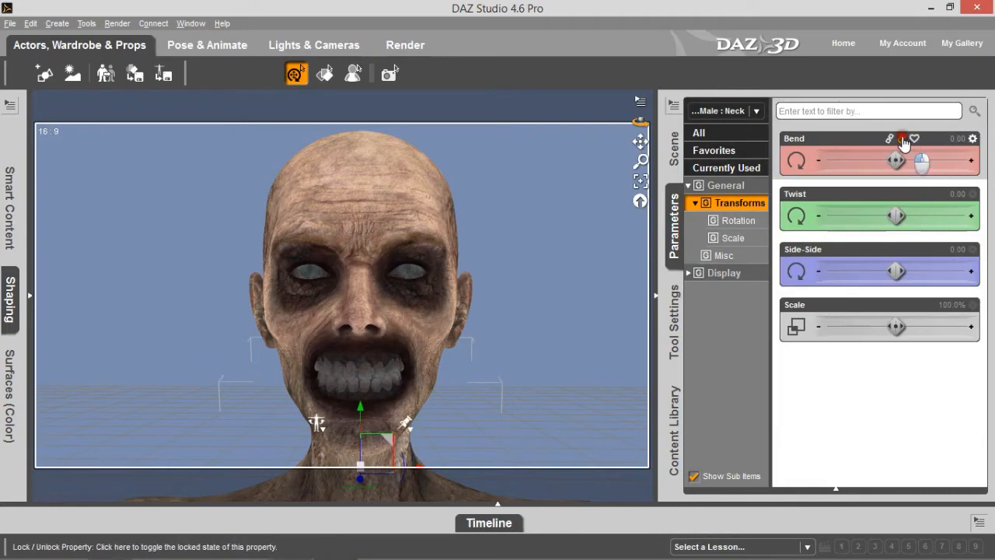
click(901, 194)
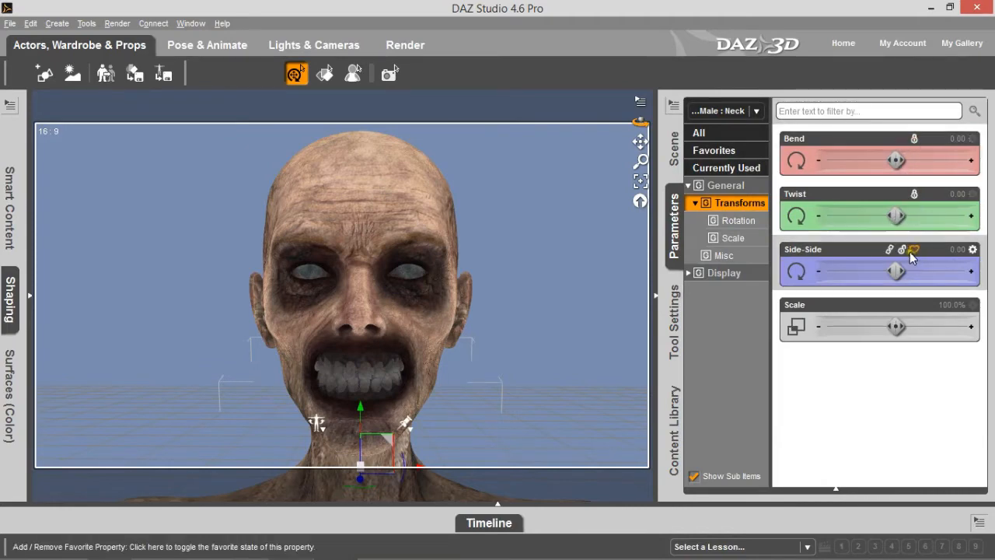
click(902, 251)
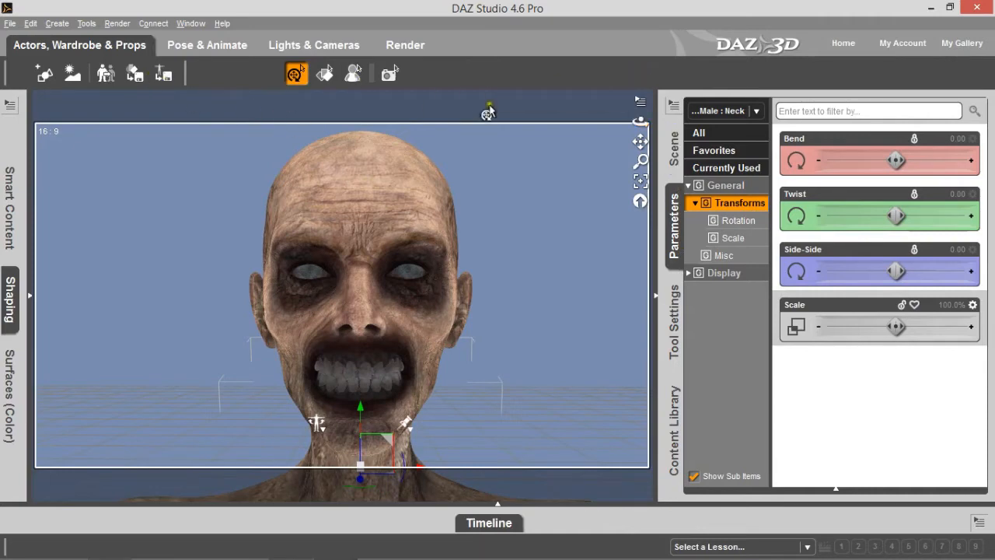
- Select the whole Genesis 2 Male figure and open the Lip Sync pane
click(674, 150)
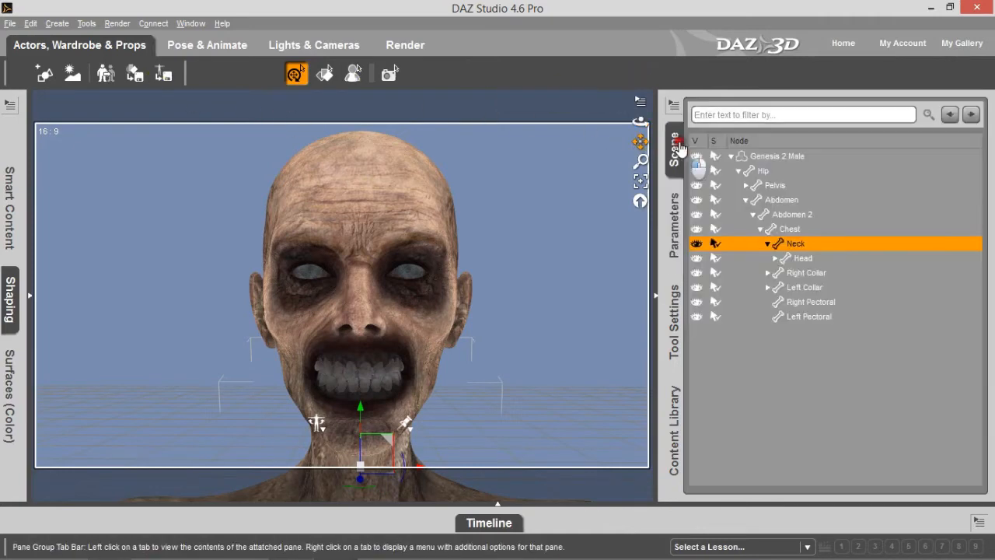
click(772, 156)
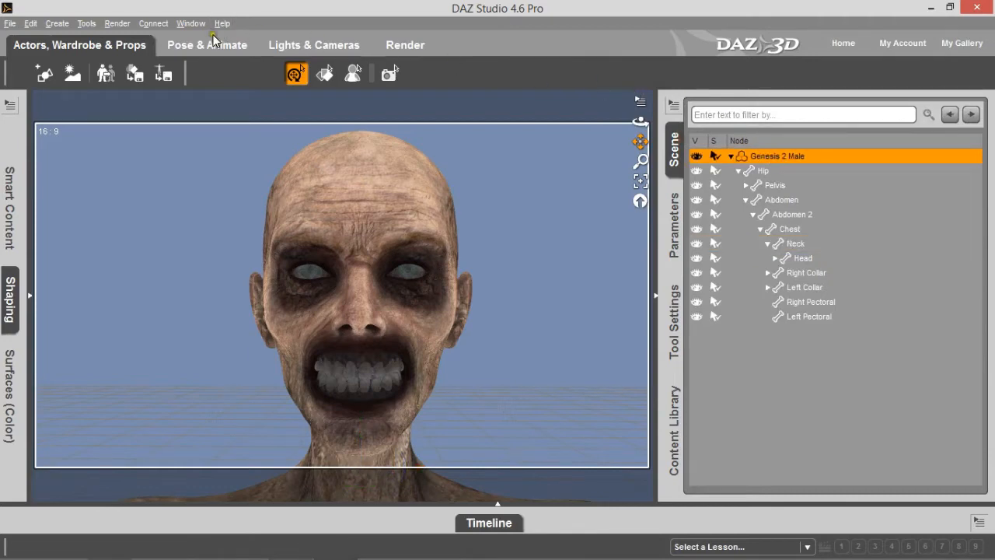
click(191, 25)
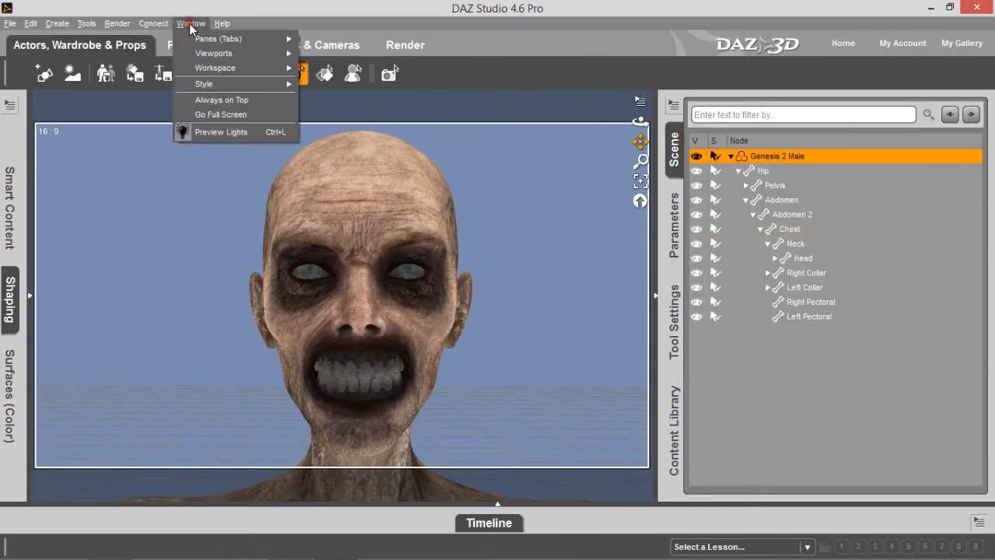
mouse_move(203, 39)
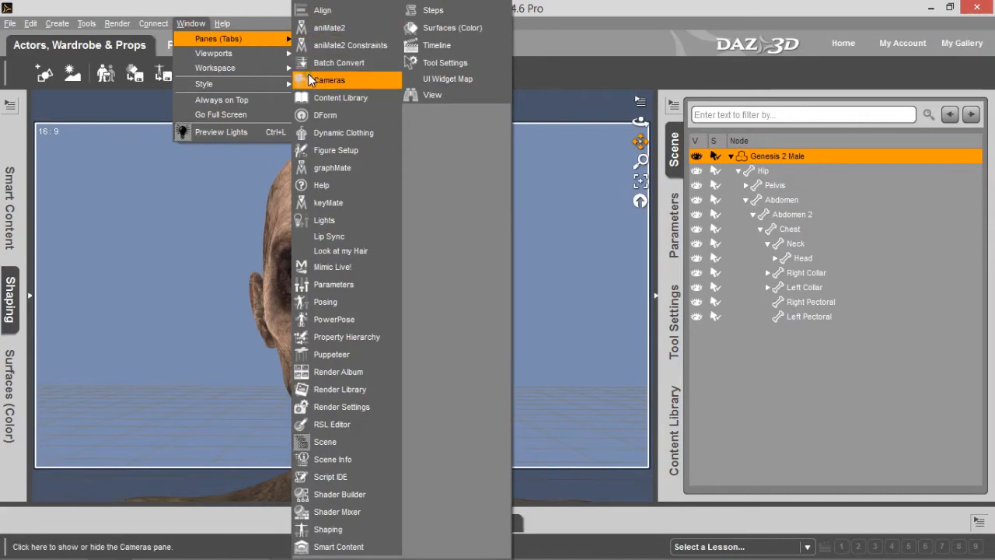
click(332, 236)
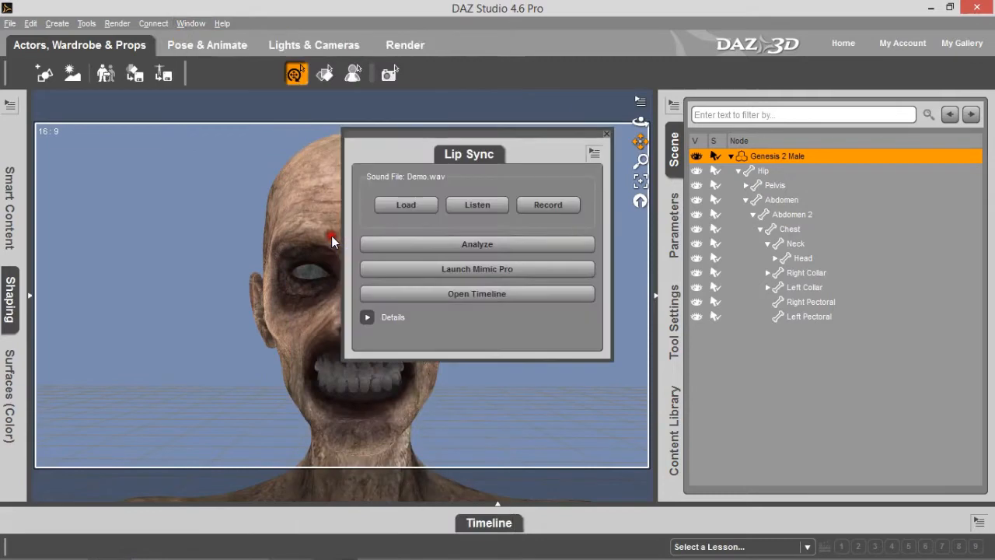
- Load the sound file Demo.wav from the Desktop for the lip sync
click(405, 205)
drag(321, 209, 320, 368)
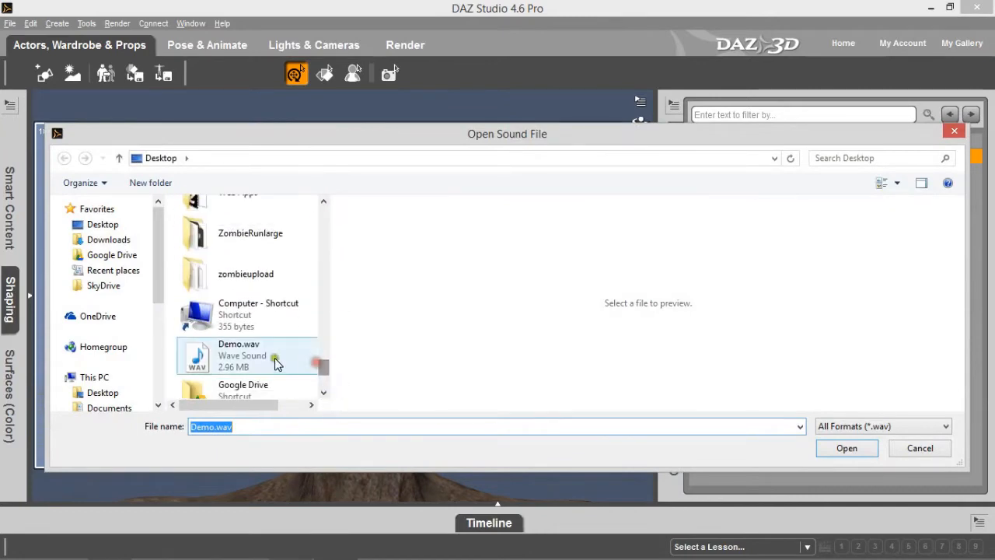
click(254, 354)
click(839, 449)
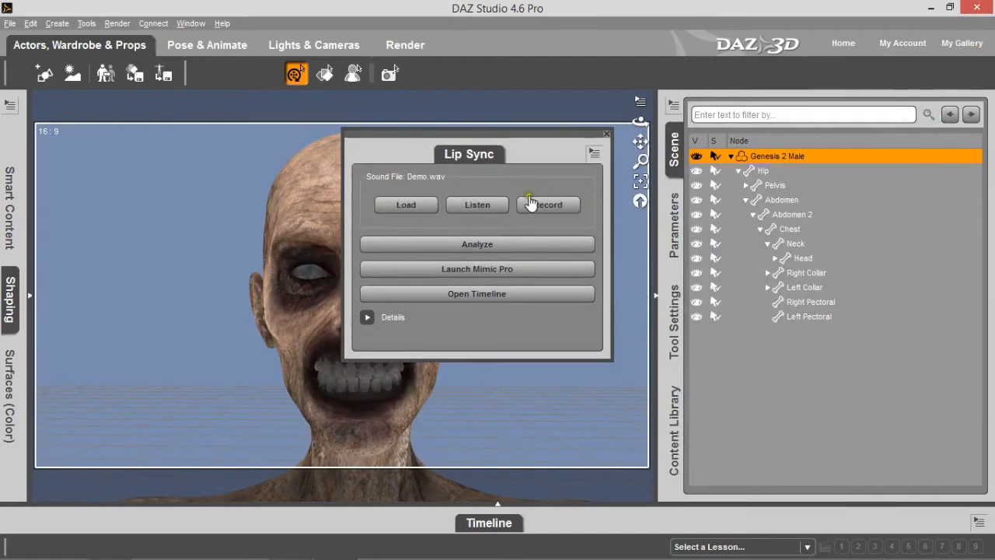
- Preview the loaded sound clip and analyze it into lip-sync keyframes with the Timeline open
click(469, 207)
click(470, 207)
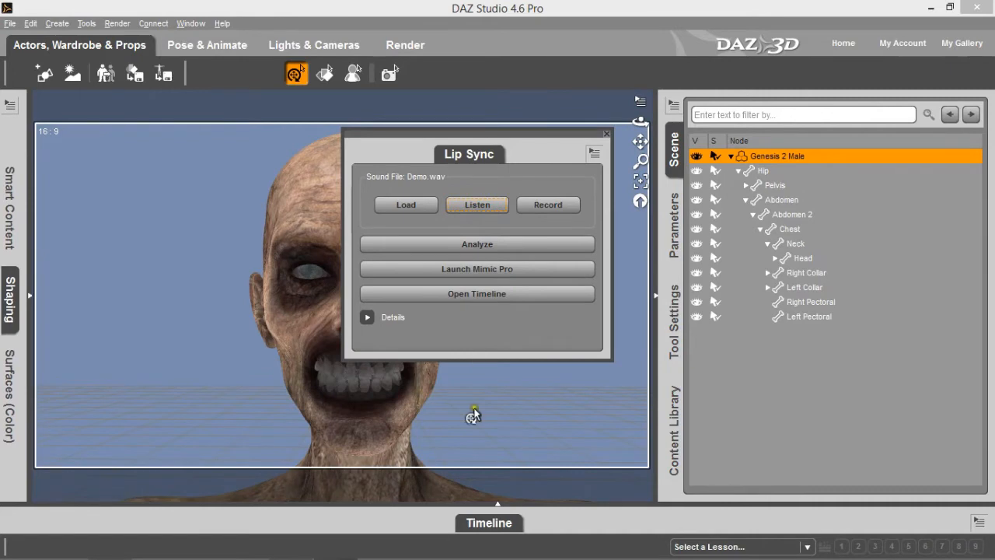
click(490, 523)
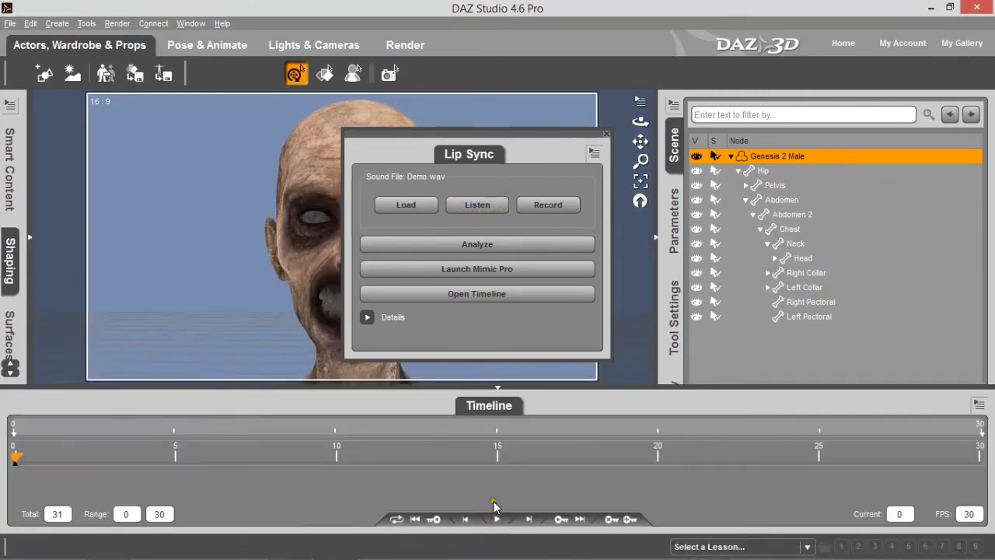
click(471, 246)
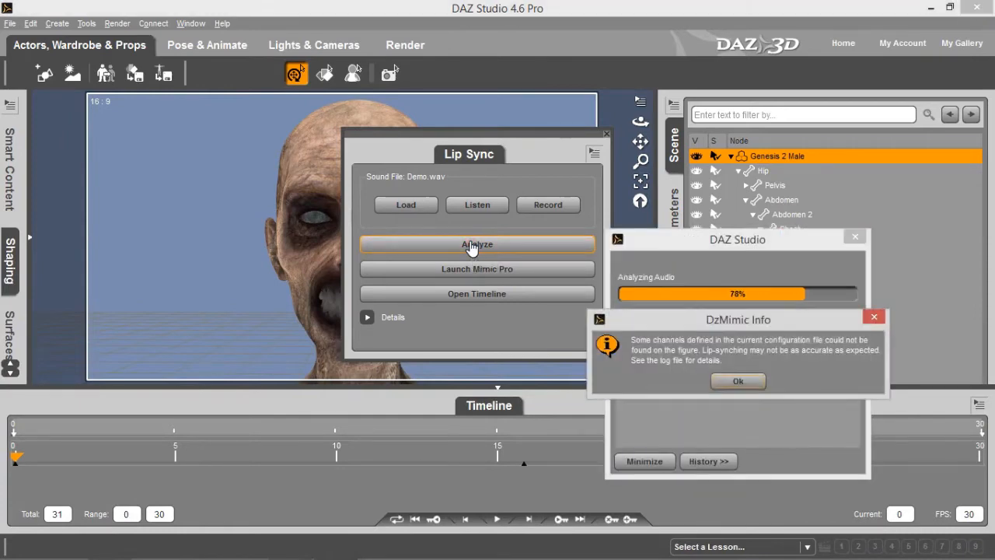
click(740, 382)
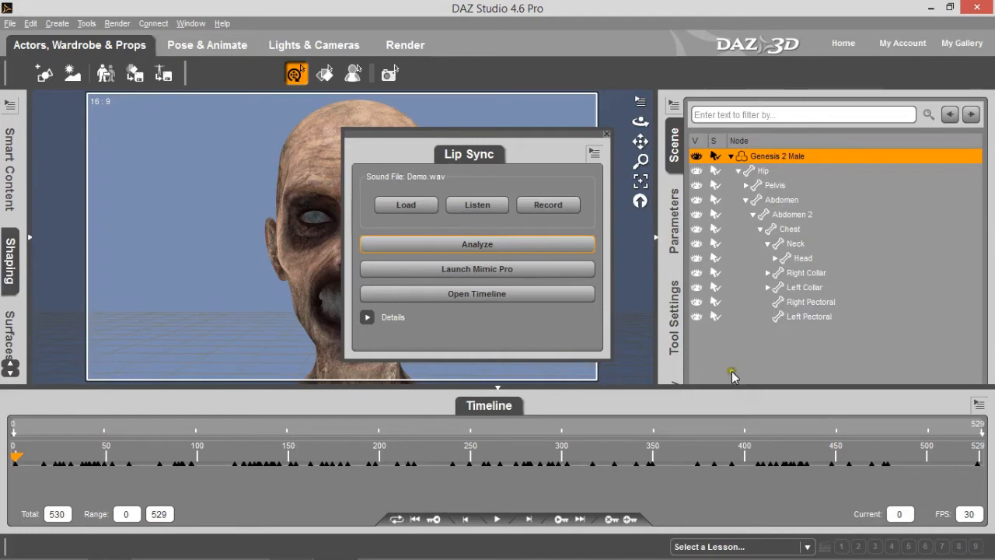
click(605, 135)
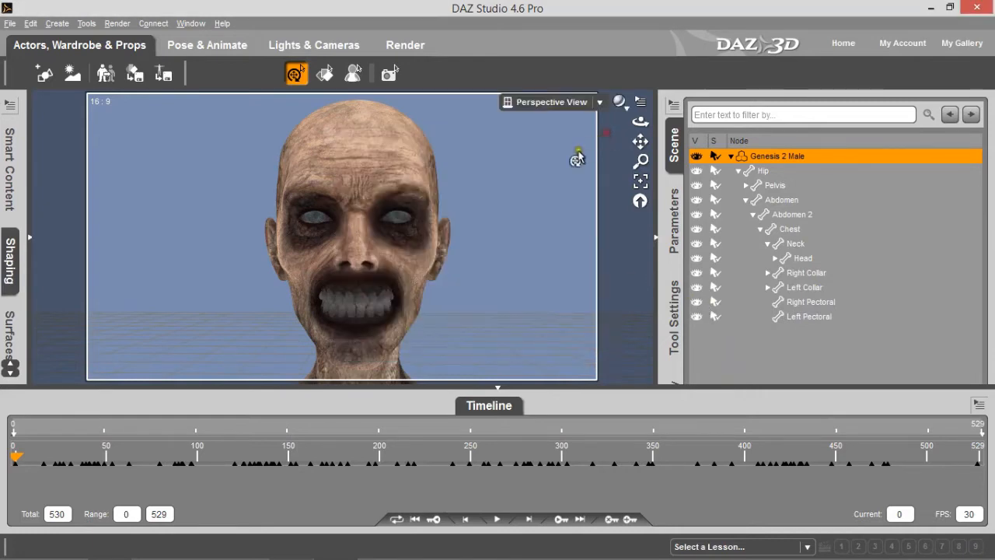
- Play back part of the lip-sync animation and return the playhead to frame 0
click(496, 521)
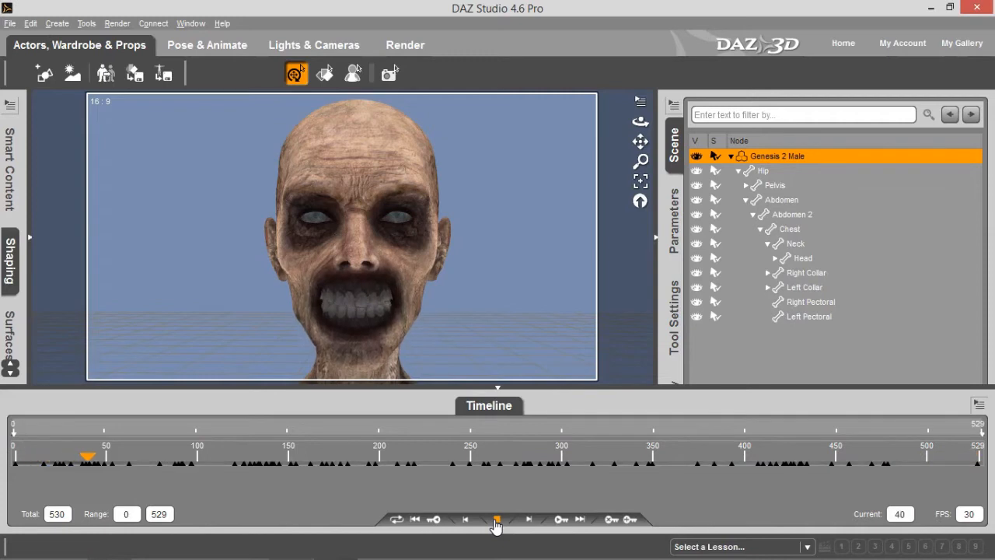
click(495, 520)
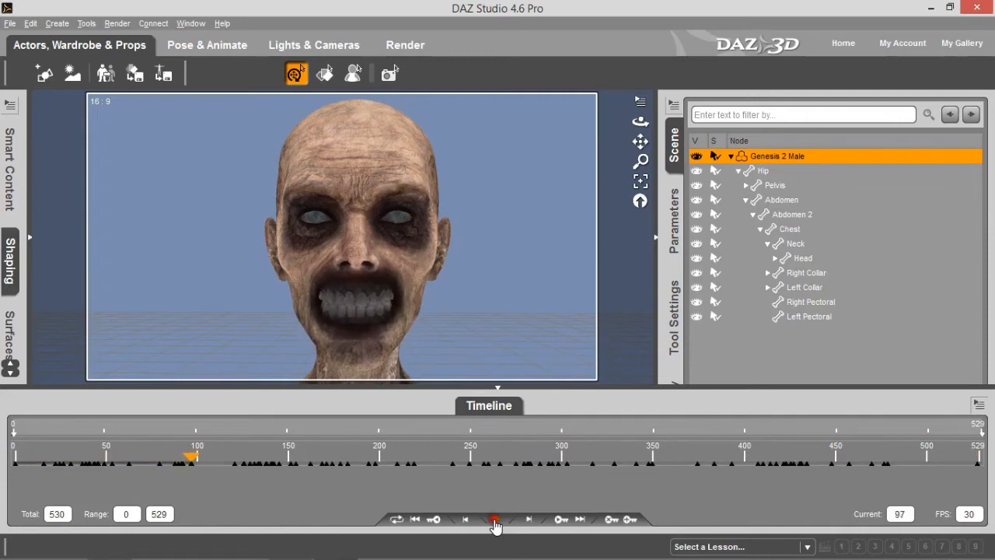
click(416, 520)
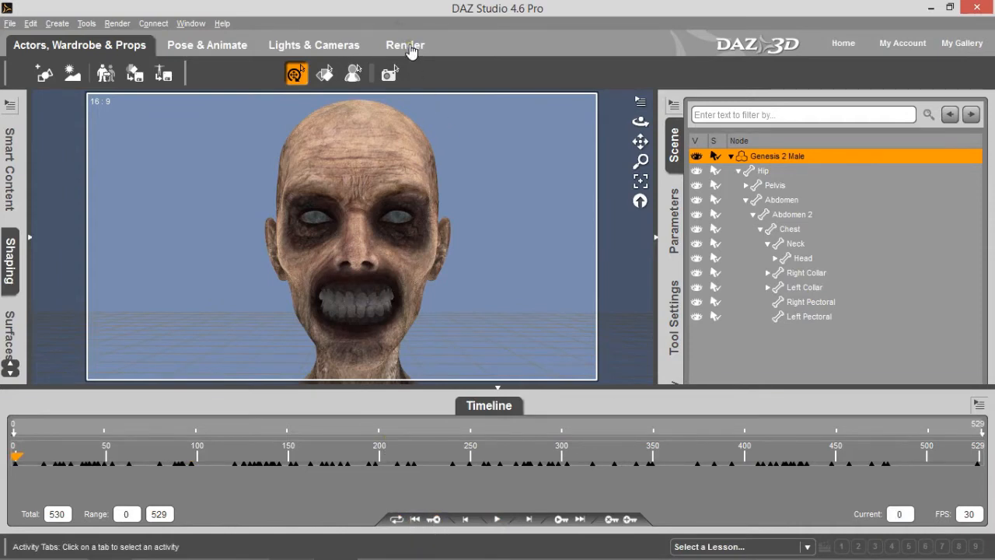
- Set the render output type to Movie in the advanced render settings
click(411, 48)
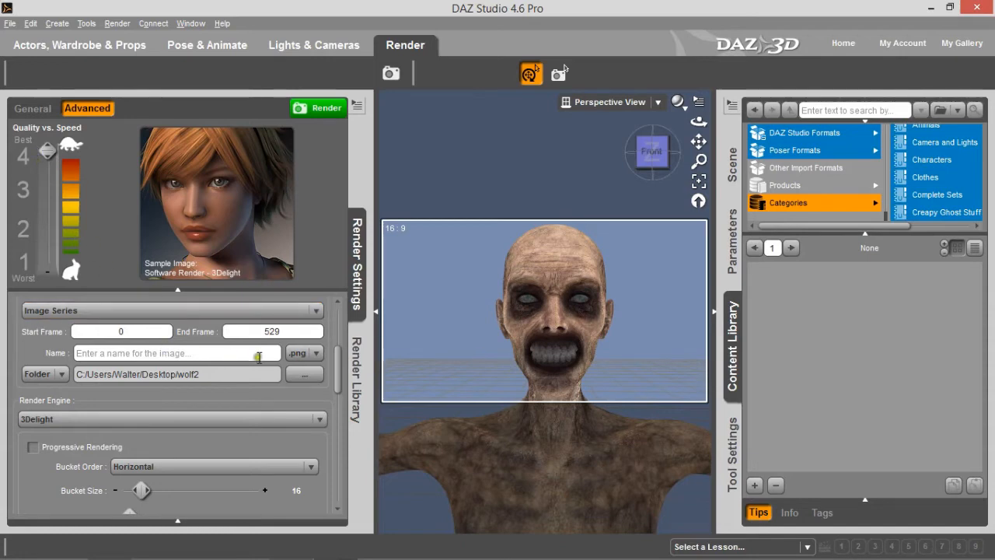
click(253, 313)
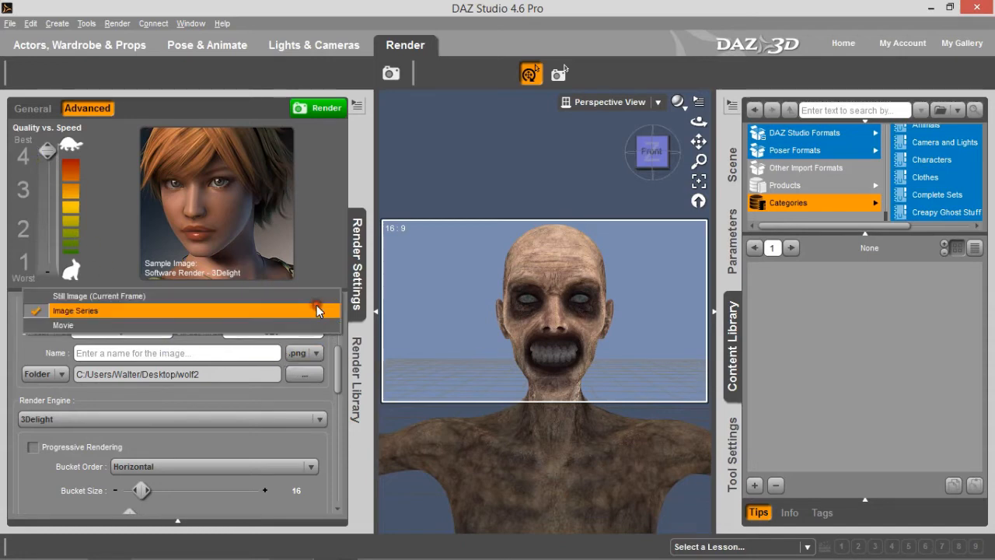
click(231, 326)
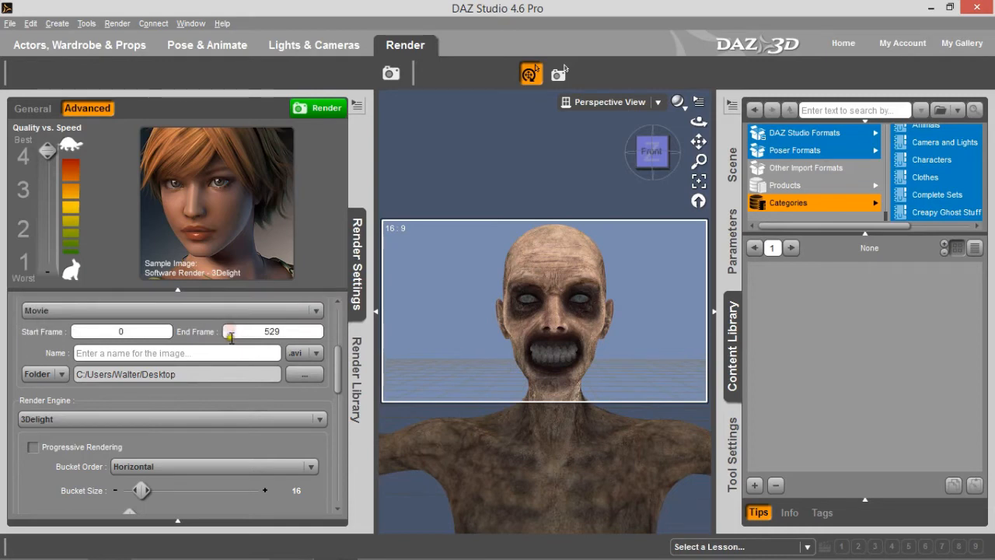
click(317, 312)
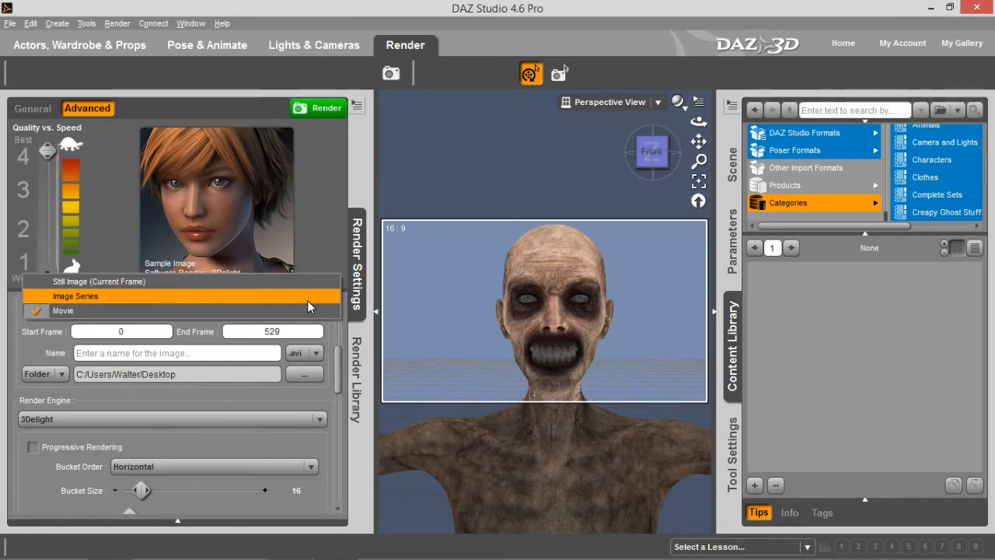
click(323, 253)
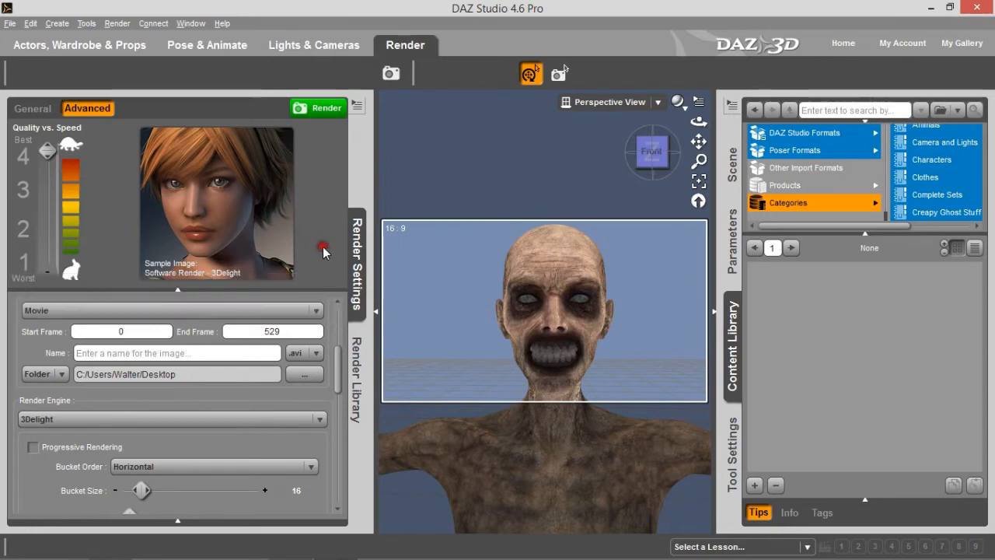
- Set BlackScreen.jpg from the Backdrops folder as the scene's backdrop image
click(121, 48)
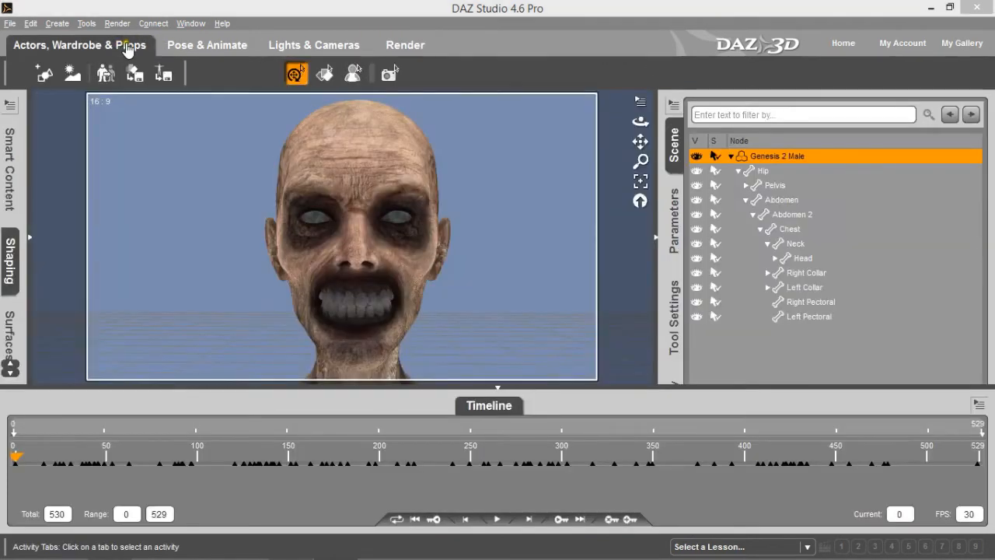
click(74, 76)
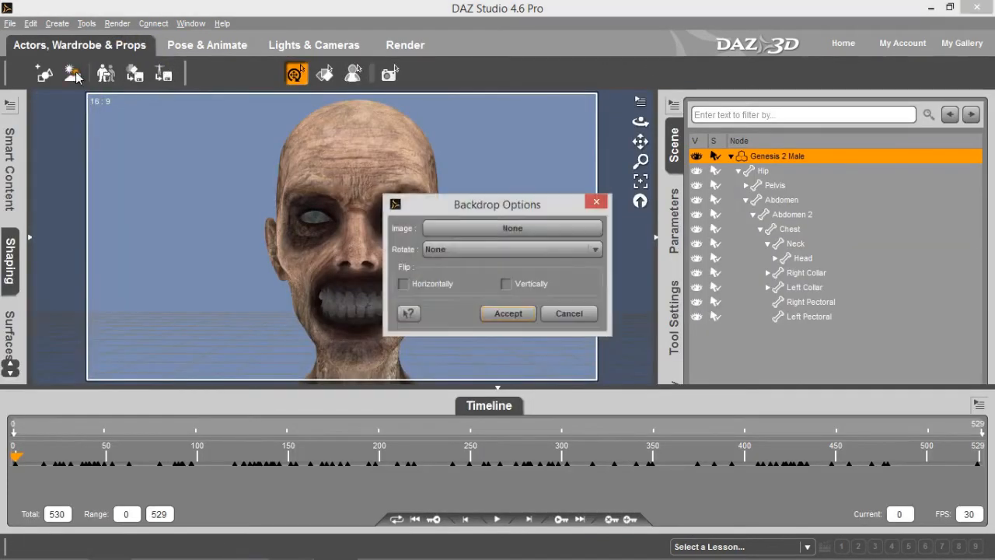
click(511, 228)
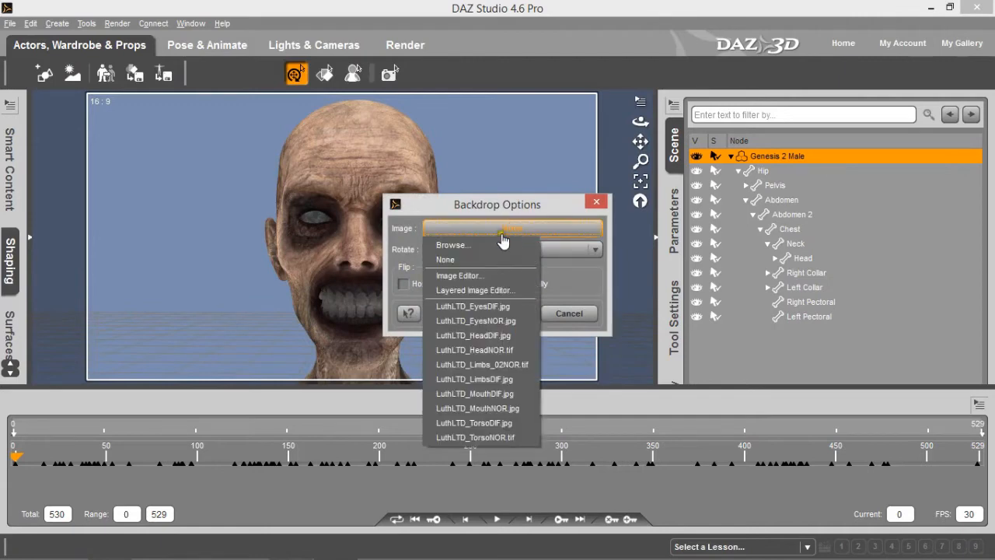
click(479, 245)
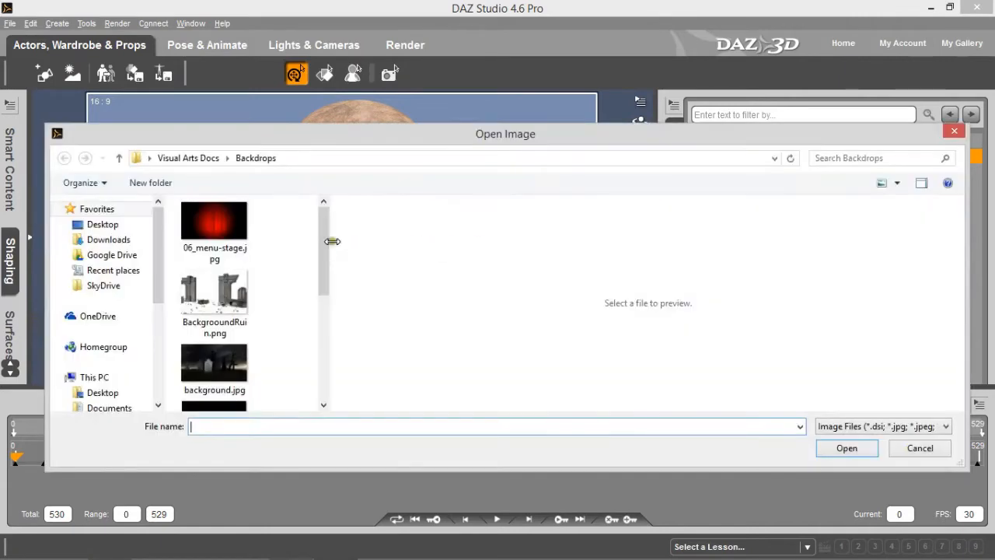
drag(324, 244, 323, 291)
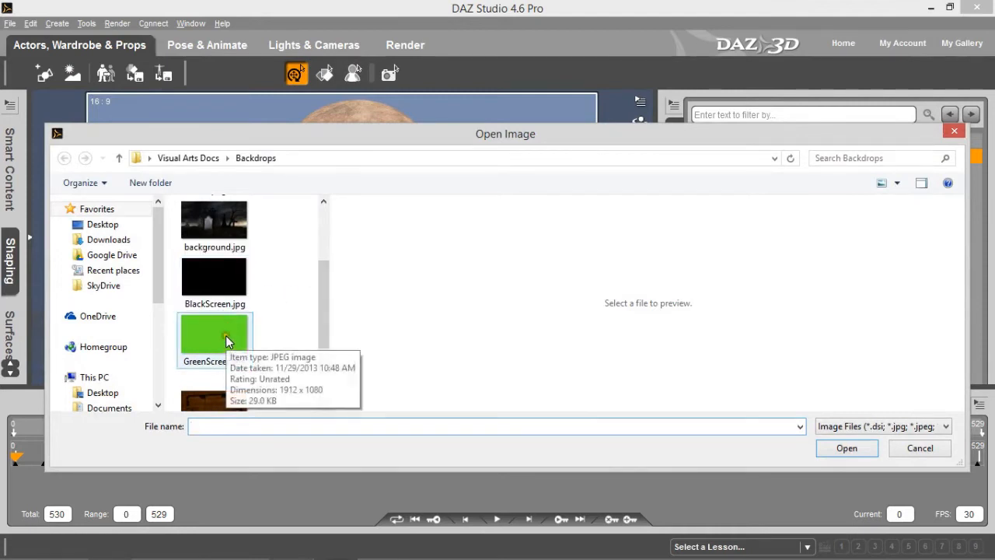
click(323, 304)
drag(325, 304, 323, 284)
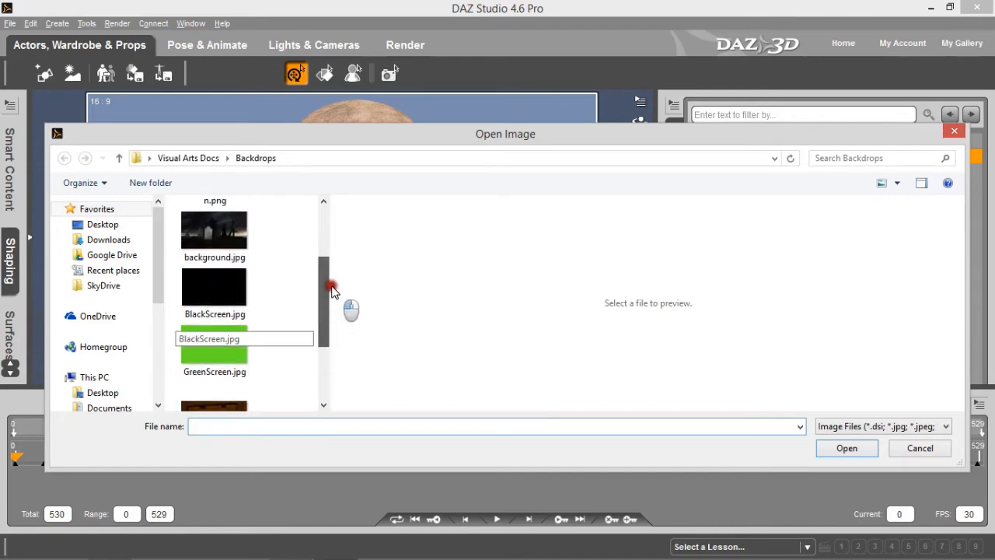
click(228, 286)
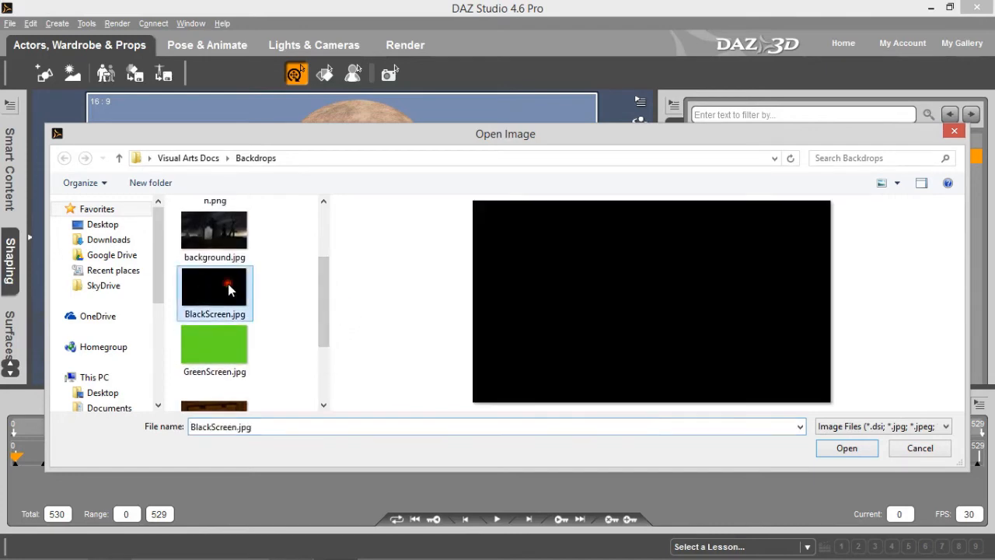
click(858, 448)
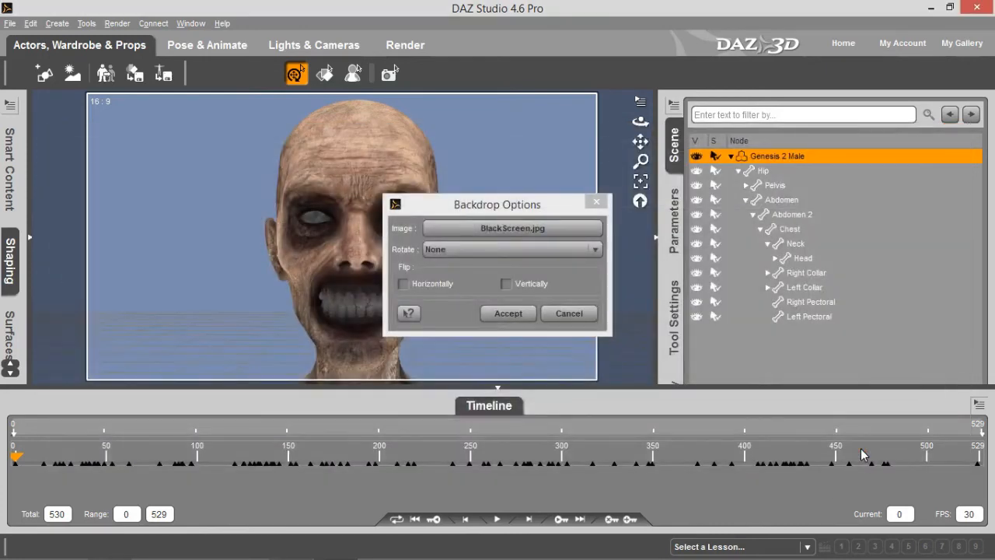
click(507, 313)
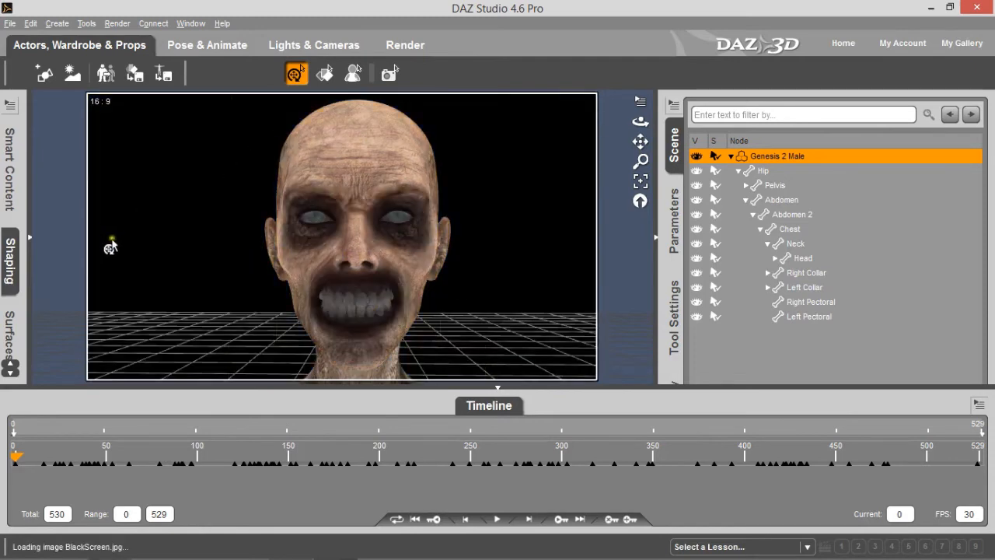
- Name the movie Demo and lower the render quality to level 2 for a hardware-assisted render
click(396, 48)
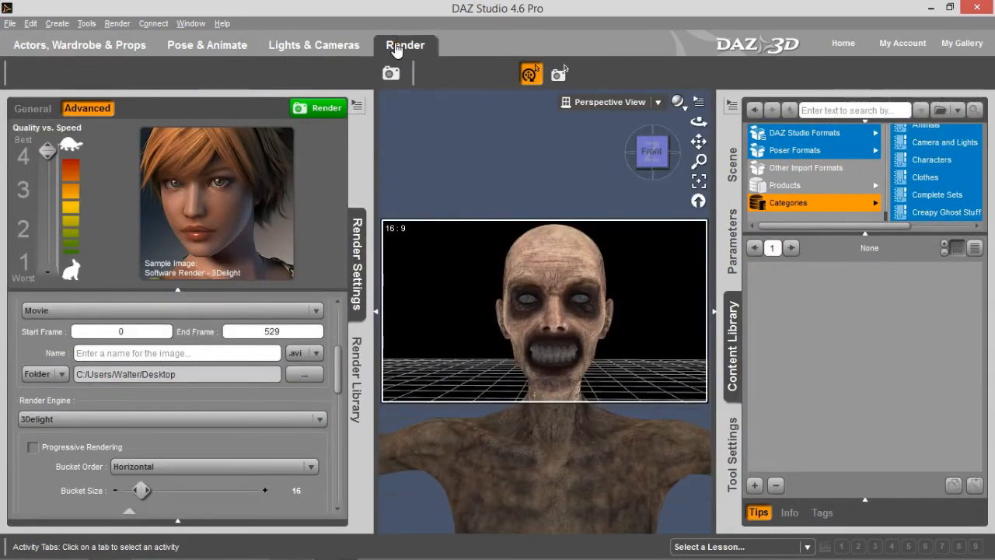
click(82, 353)
text(Demo)
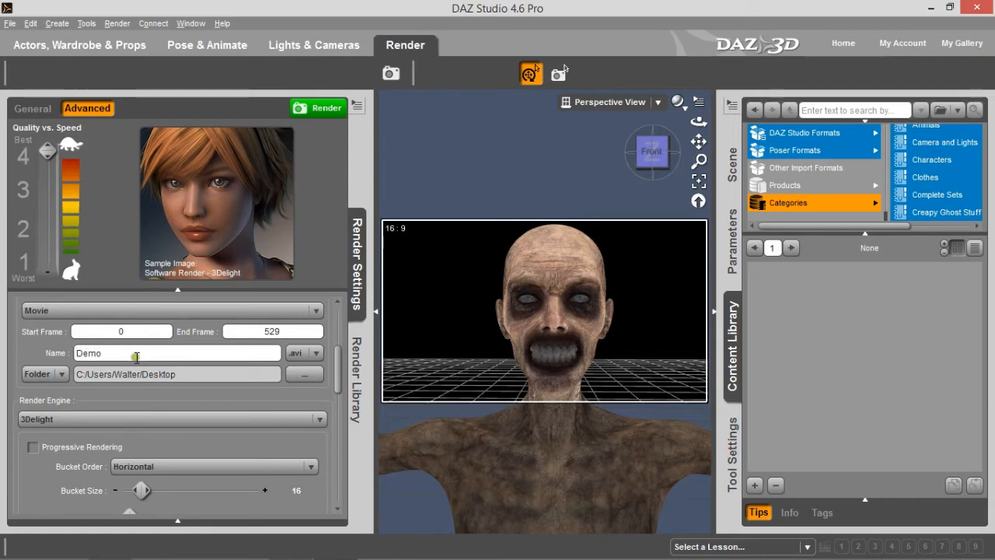
drag(47, 150, 48, 217)
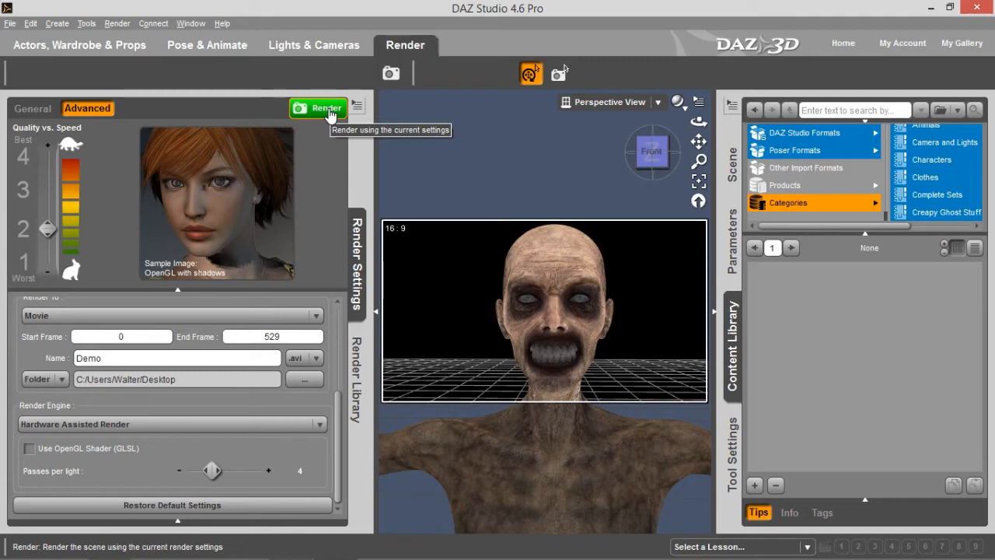
- Render the animation to an AVI movie using the Microsoft Video 1 compressor
click(322, 113)
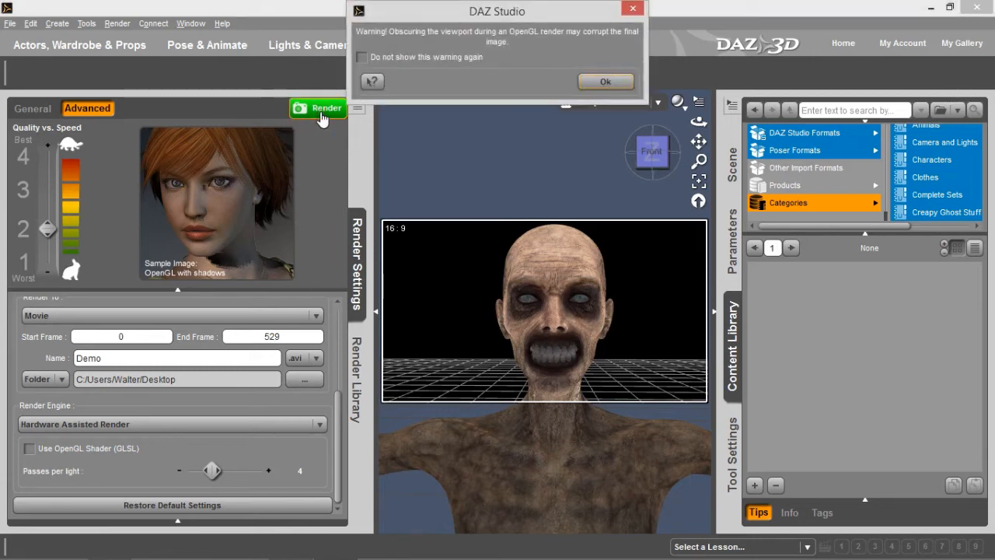
click(606, 82)
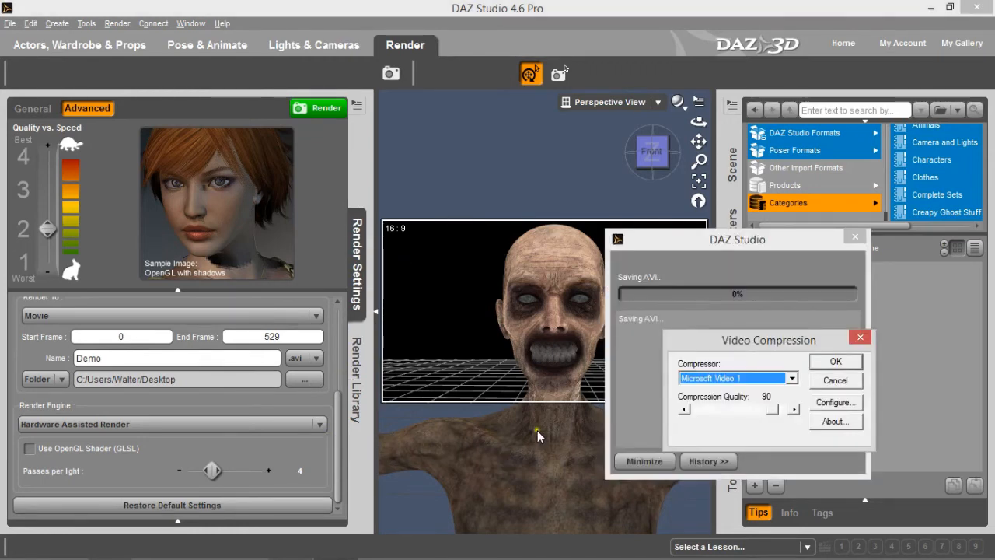
click(793, 379)
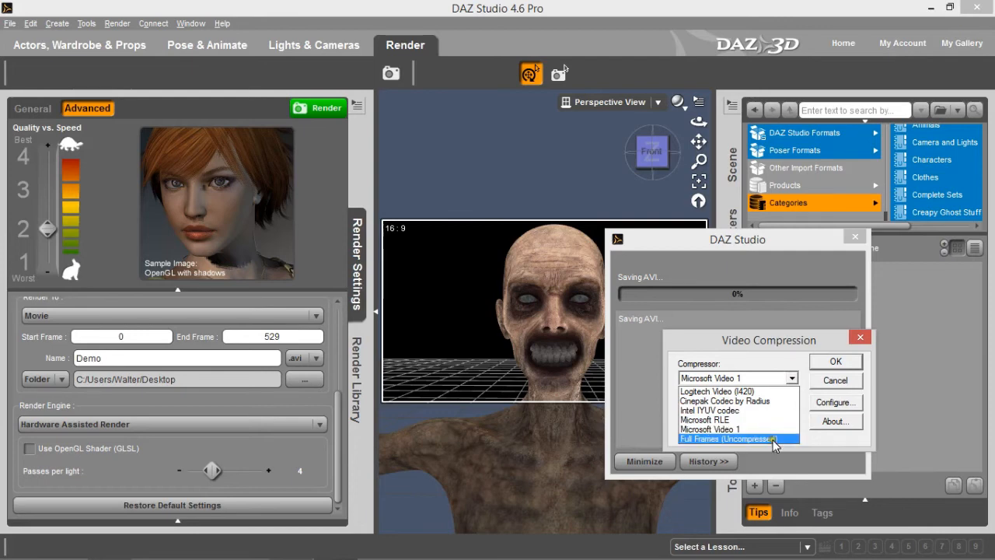
click(763, 379)
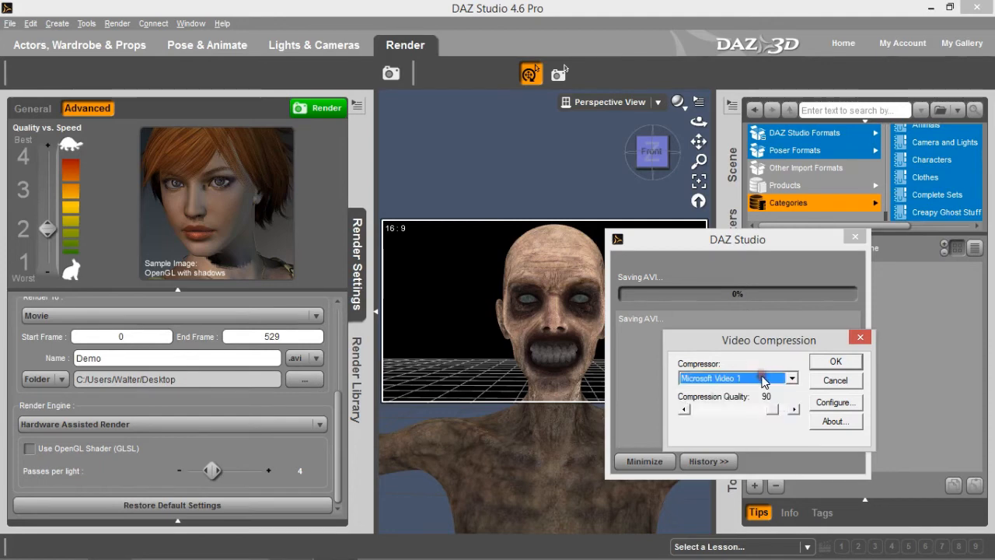
click(836, 362)
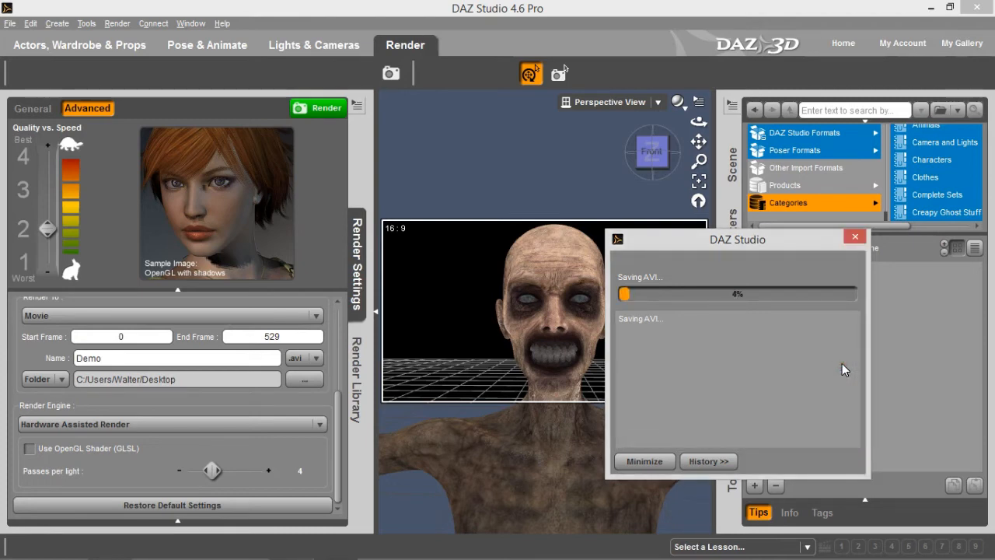